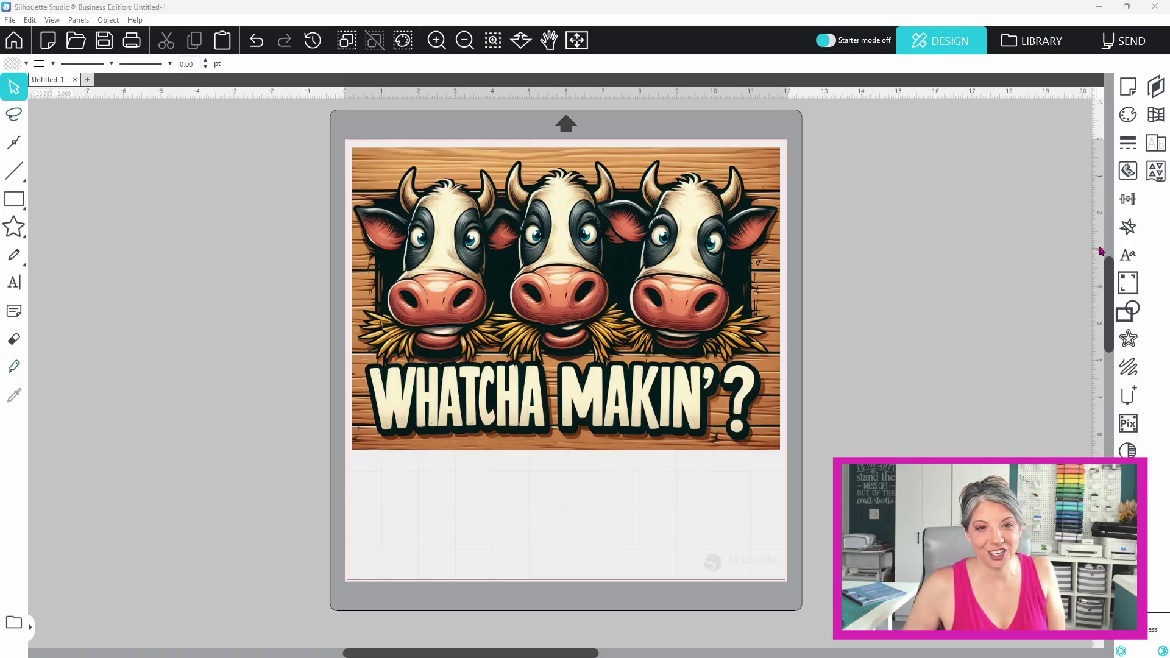
In the Trace panel, mark the whole cow sign as the trace area.
click(1127, 173)
click(939, 164)
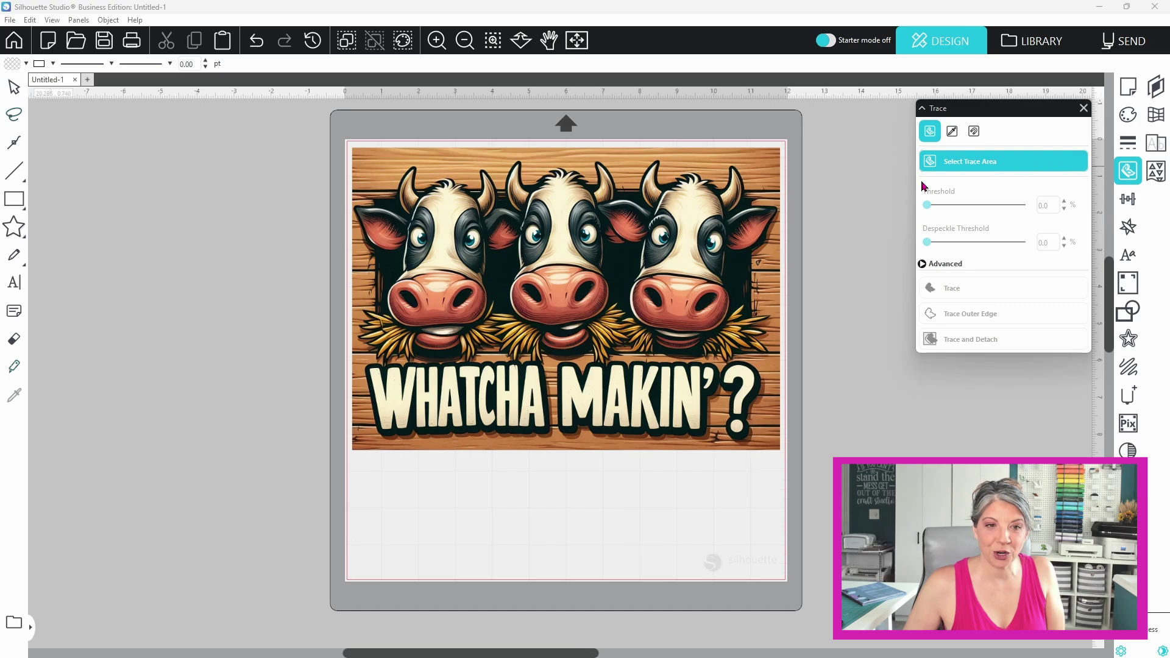
mouse_move(351, 147)
mouse_down()
mouse_move(572, 287)
mouse_move(733, 435)
mouse_move(782, 457)
mouse_up()
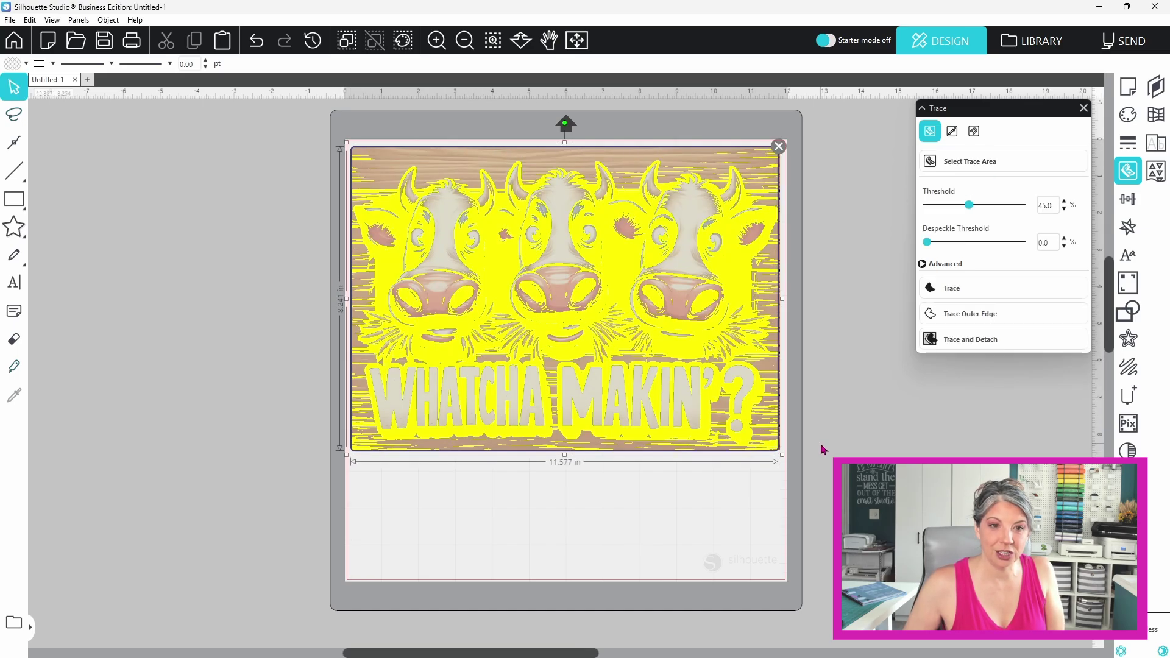
Preview the trace at 44% threshold, try High Pass filtering then turn it off, and switch to the browser.
mouse_move(970, 208)
mouse_down()
mouse_move(983, 209)
mouse_move(971, 211)
mouse_up()
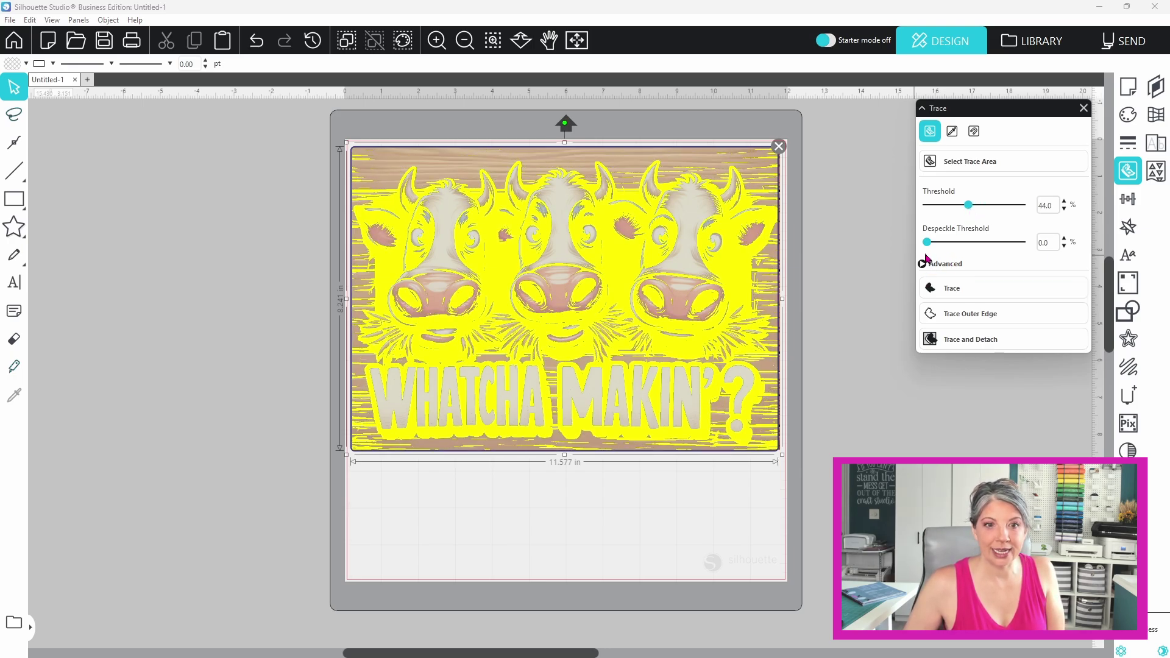
click(923, 265)
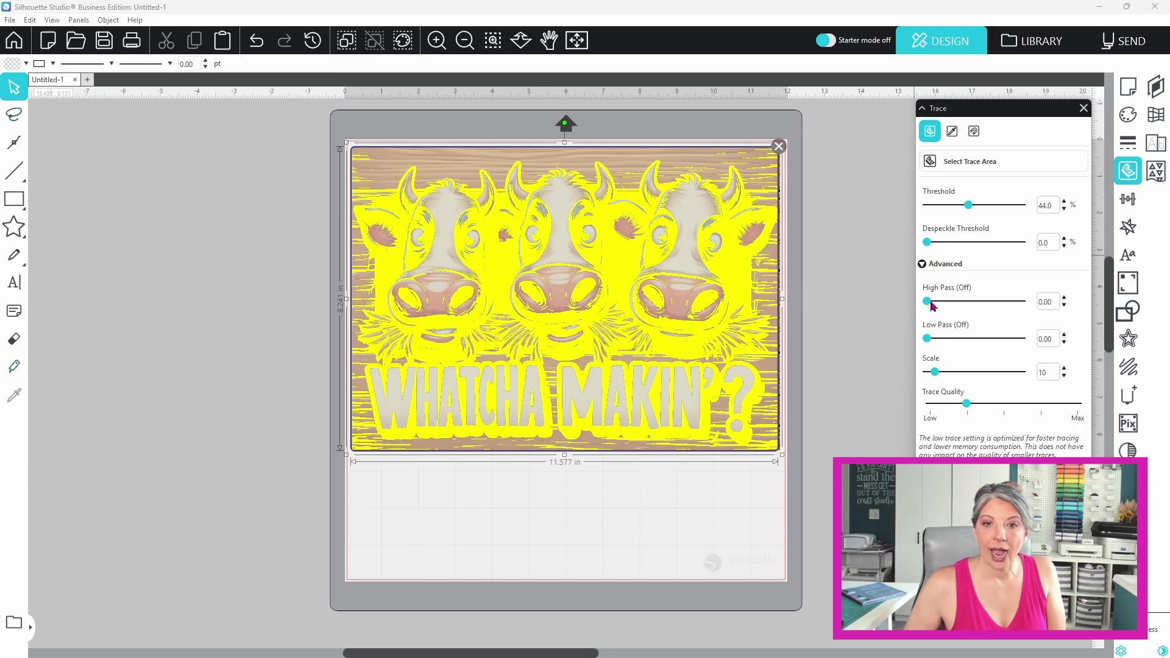
drag(932, 306, 946, 307)
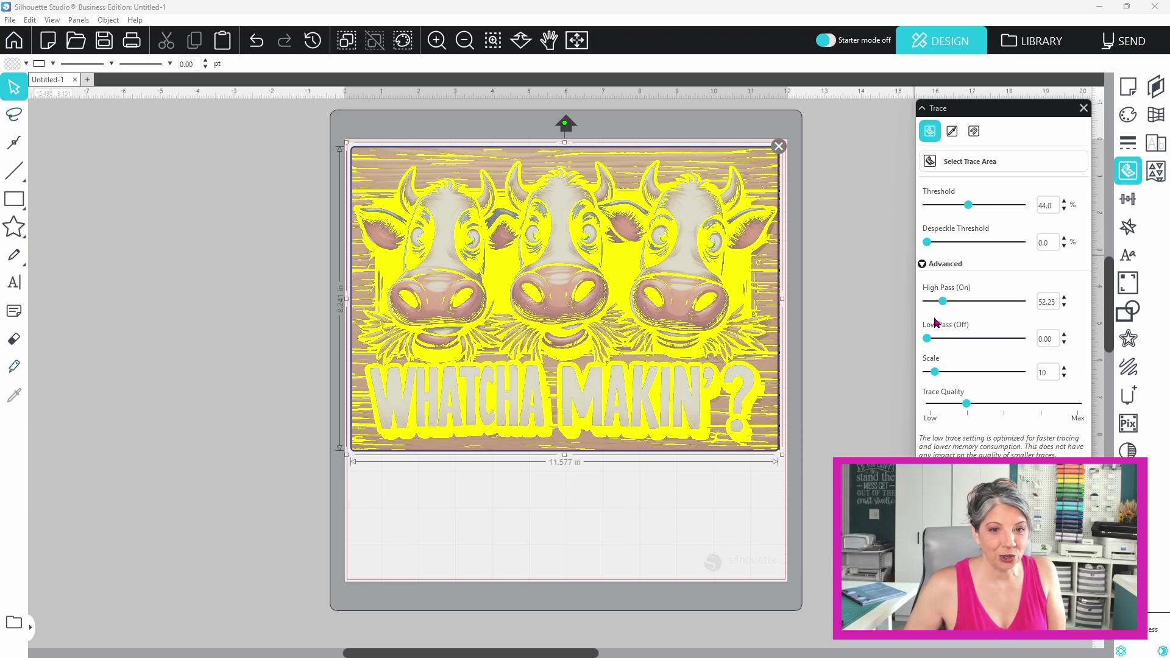
mouse_move(944, 306)
mouse_down()
mouse_move(927, 303)
mouse_move(937, 339)
mouse_move(927, 339)
mouse_up()
key(alt+Tab)
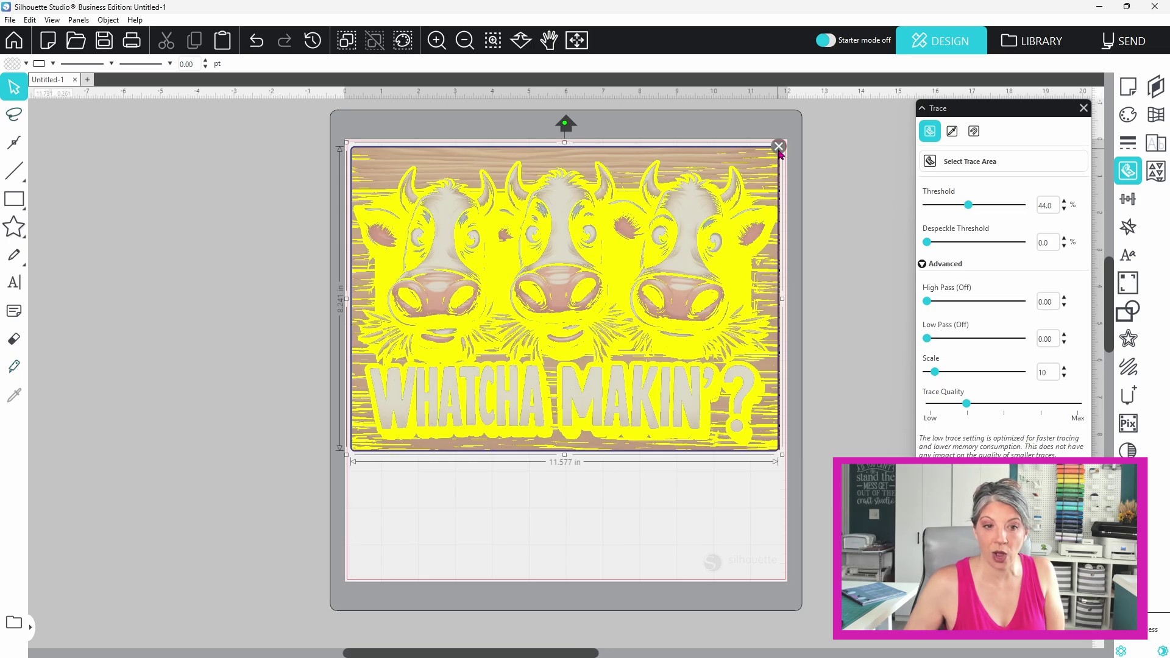
Upload the Untitled-1 cow sign image to remove.bg to strip the wood background.
click(782, 377)
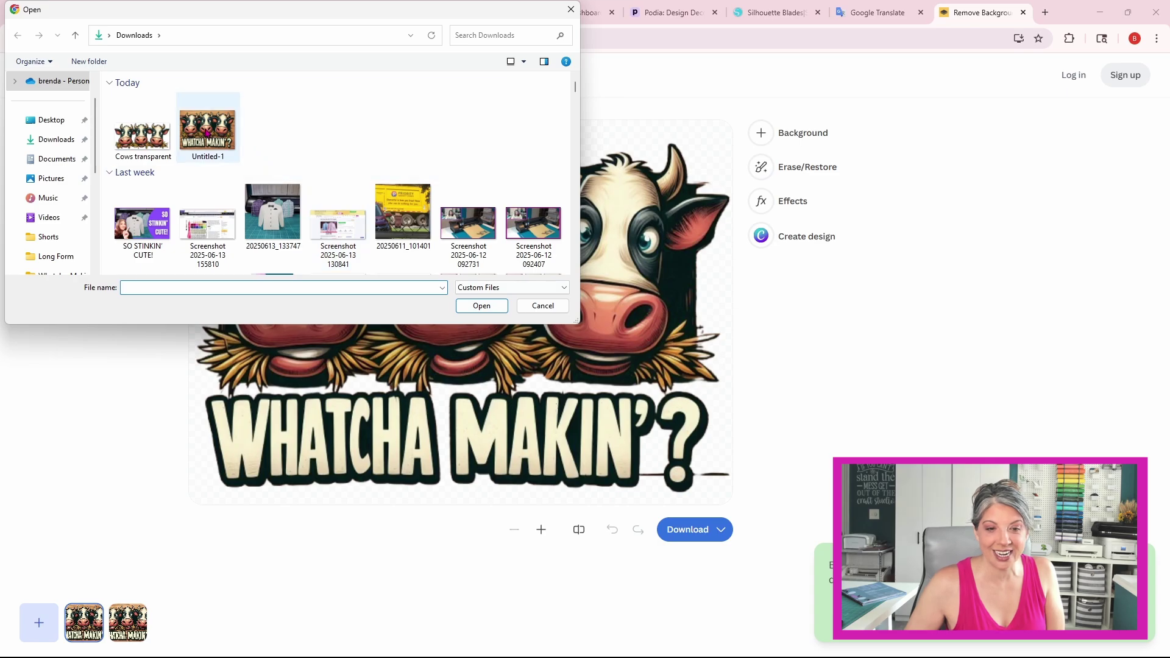
double_click(207, 131)
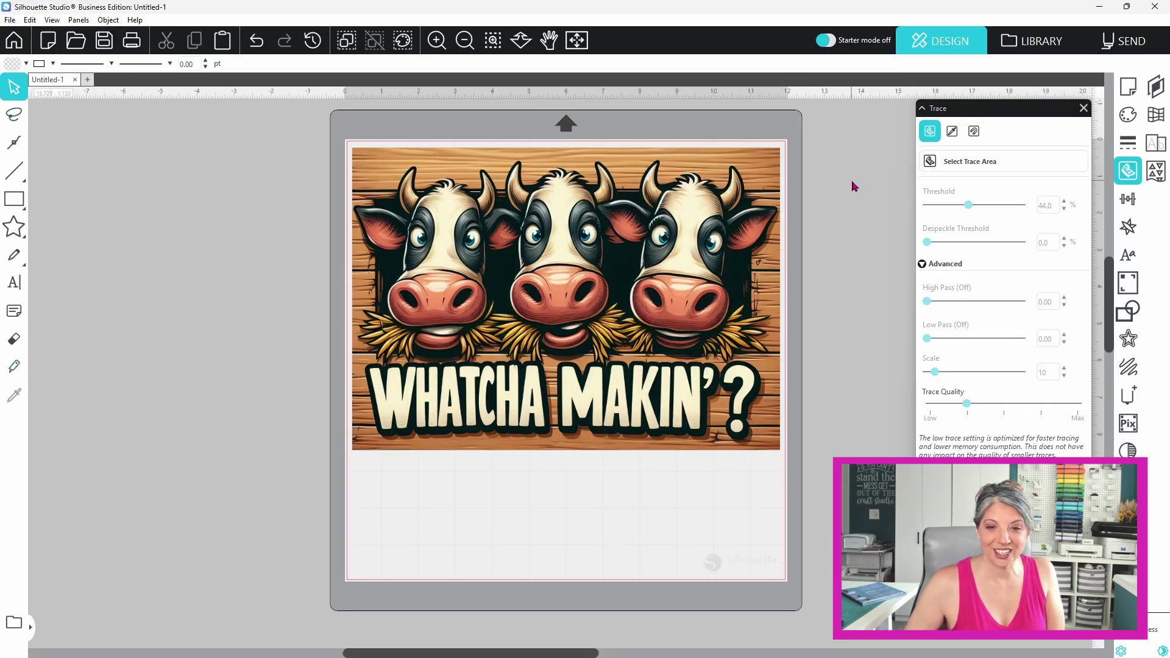
Erase a closed outline loop around the three cow heads to split them from the sign.
click(16, 343)
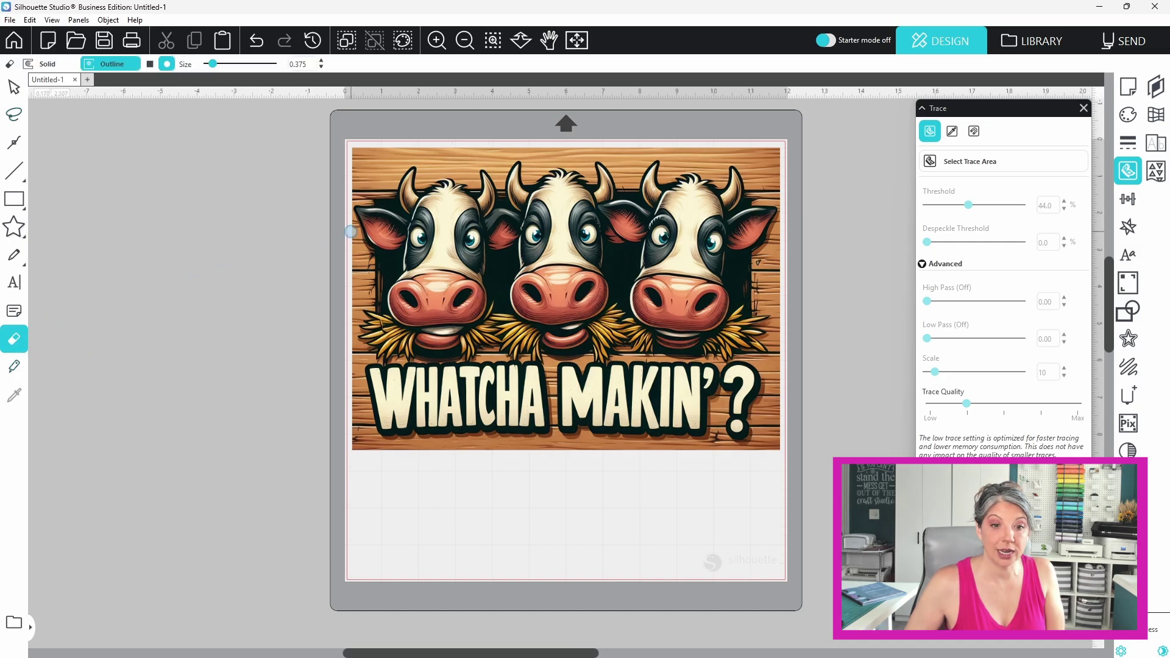
mouse_move(353, 227)
mouse_down()
mouse_move(392, 269)
mouse_move(357, 312)
mouse_move(352, 339)
mouse_move(384, 375)
mouse_move(448, 362)
mouse_move(778, 351)
mouse_up()
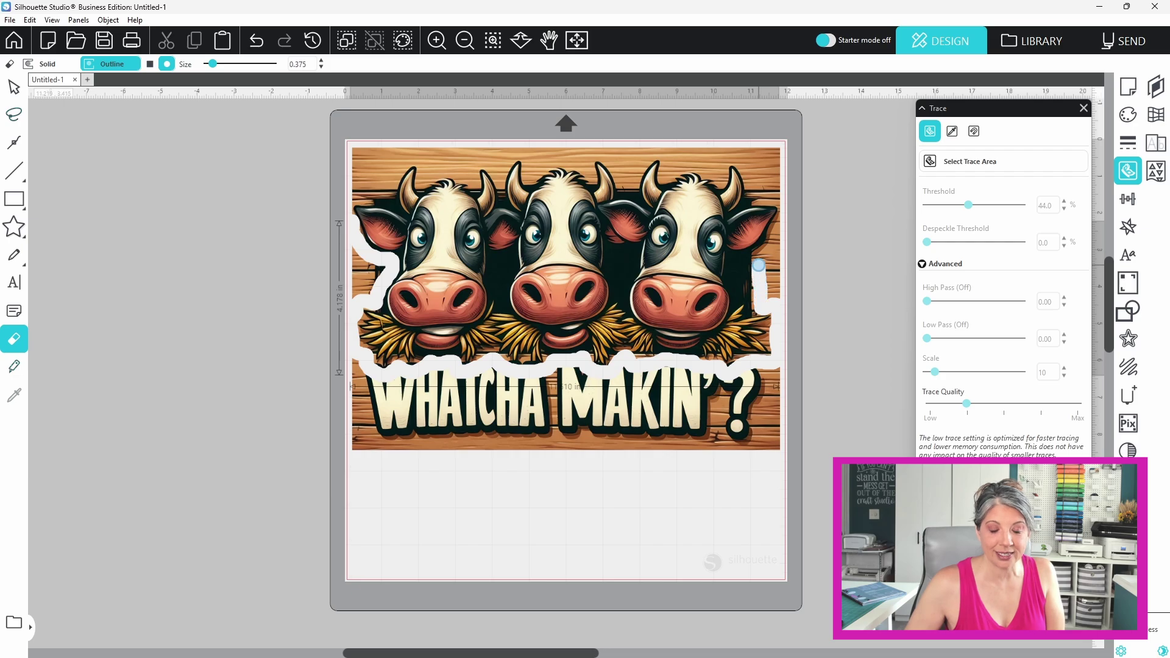
mouse_move(769, 239)
mouse_down()
mouse_move(786, 202)
mouse_move(766, 197)
mouse_move(722, 165)
mouse_up()
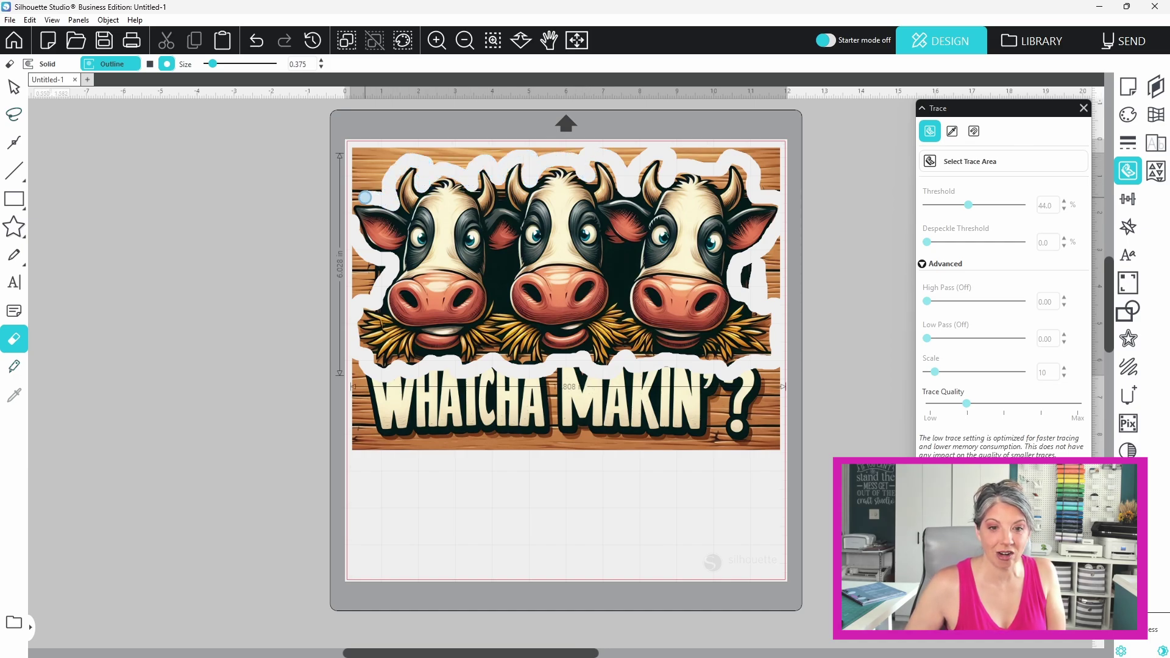
drag(365, 197, 365, 201)
Move the cows aside, delete the leftover wood and lettering pieces, then return the cows to the mat.
mouse_move(418, 291)
mouse_down()
mouse_move(113, 456)
mouse_move(64, 584)
mouse_up()
drag(342, 137, 772, 439)
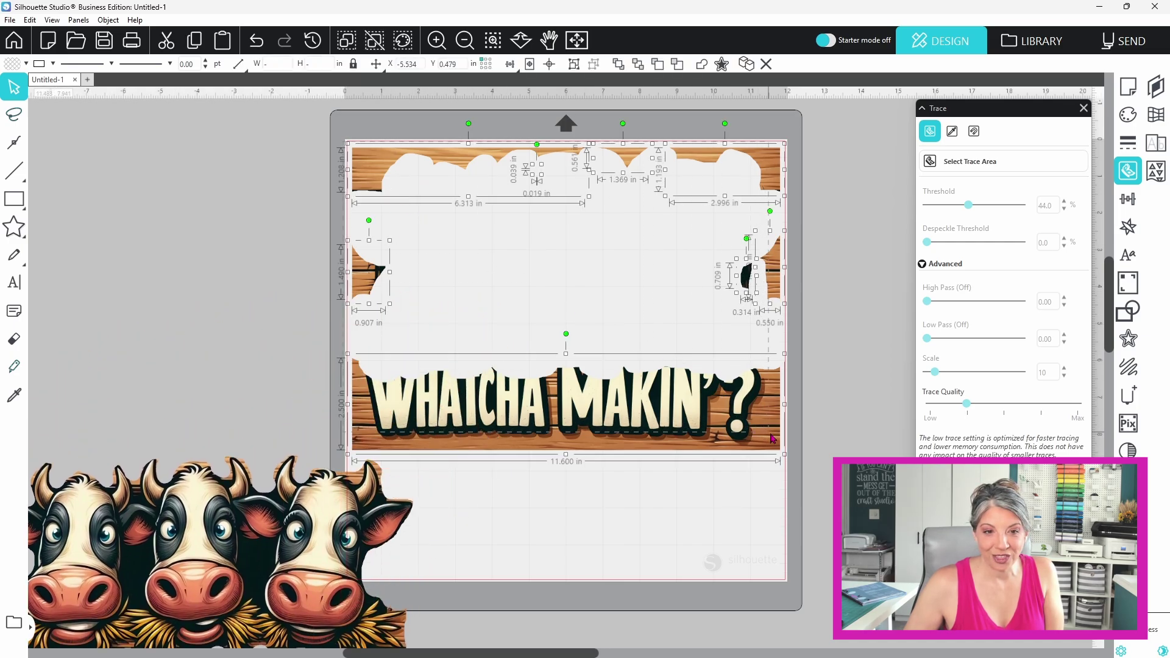
right_click(783, 437)
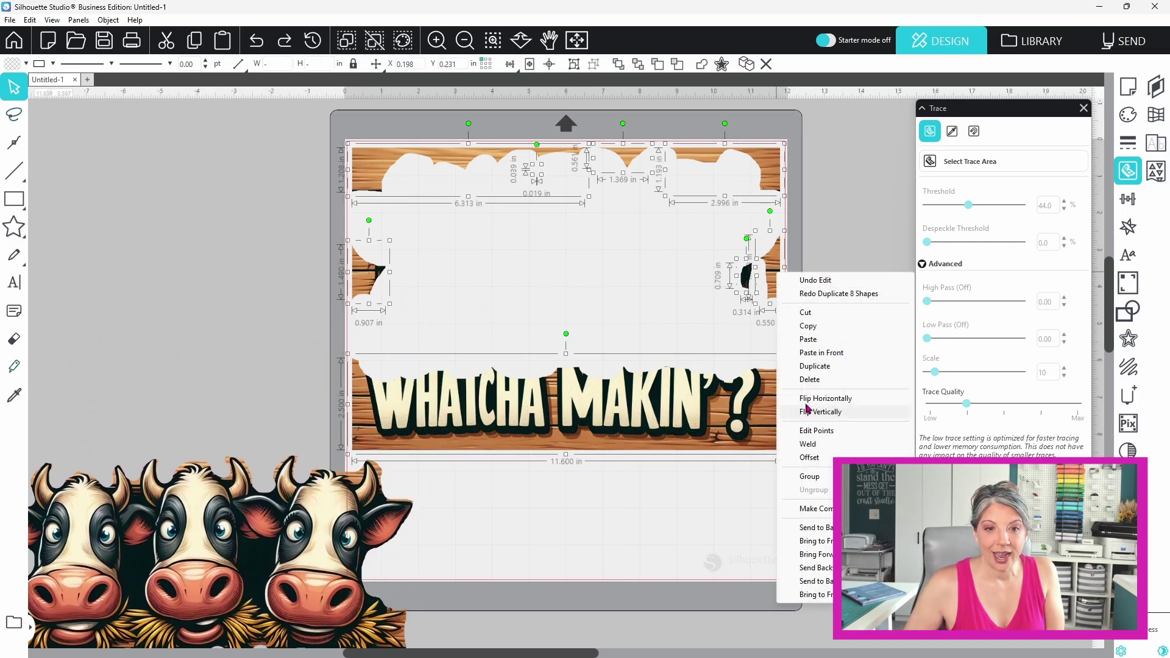
click(795, 379)
drag(331, 552, 701, 276)
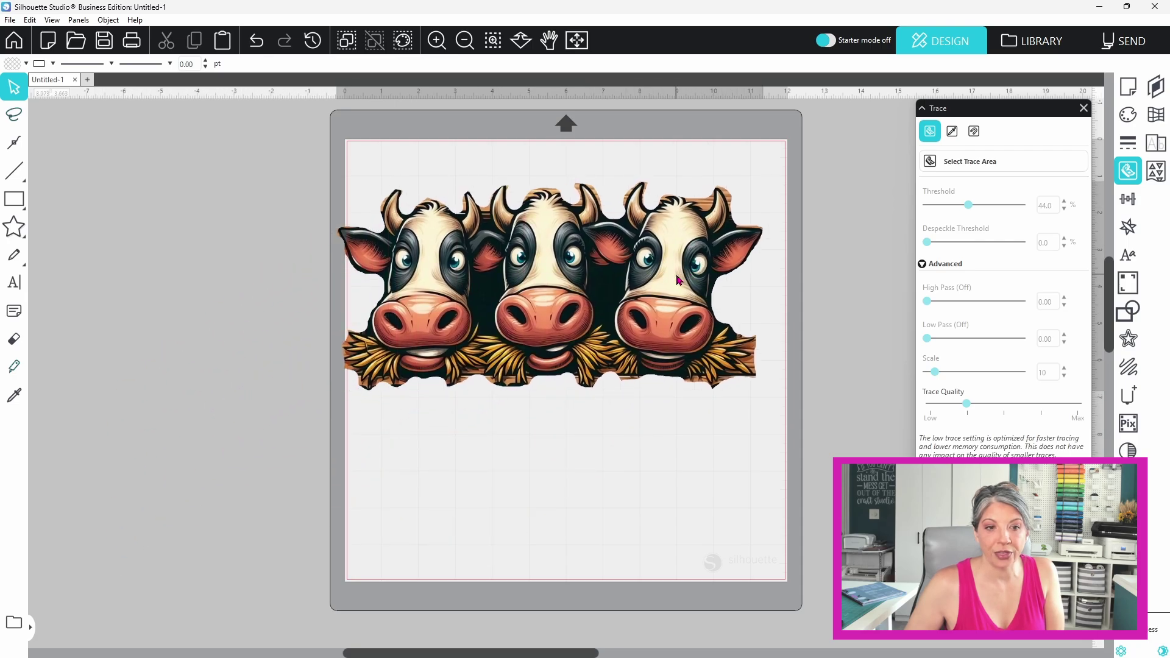
Simplify the cow cut line from 249 to 116 nodes and zoom in on the left cow's head.
double_click(697, 323)
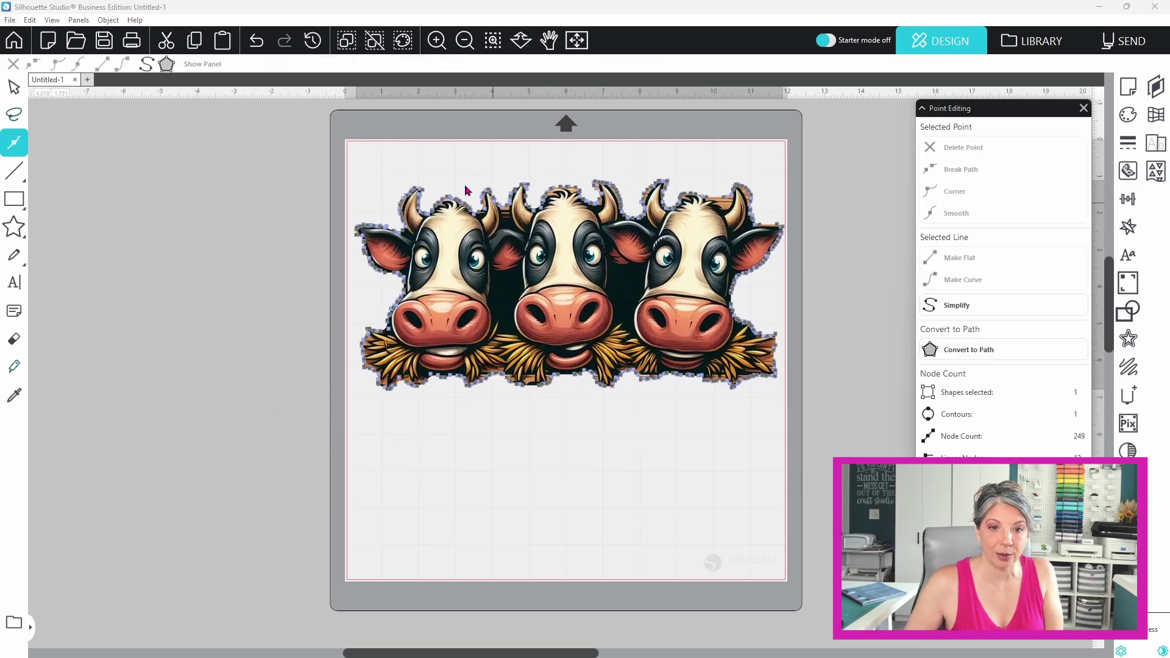
click(146, 64)
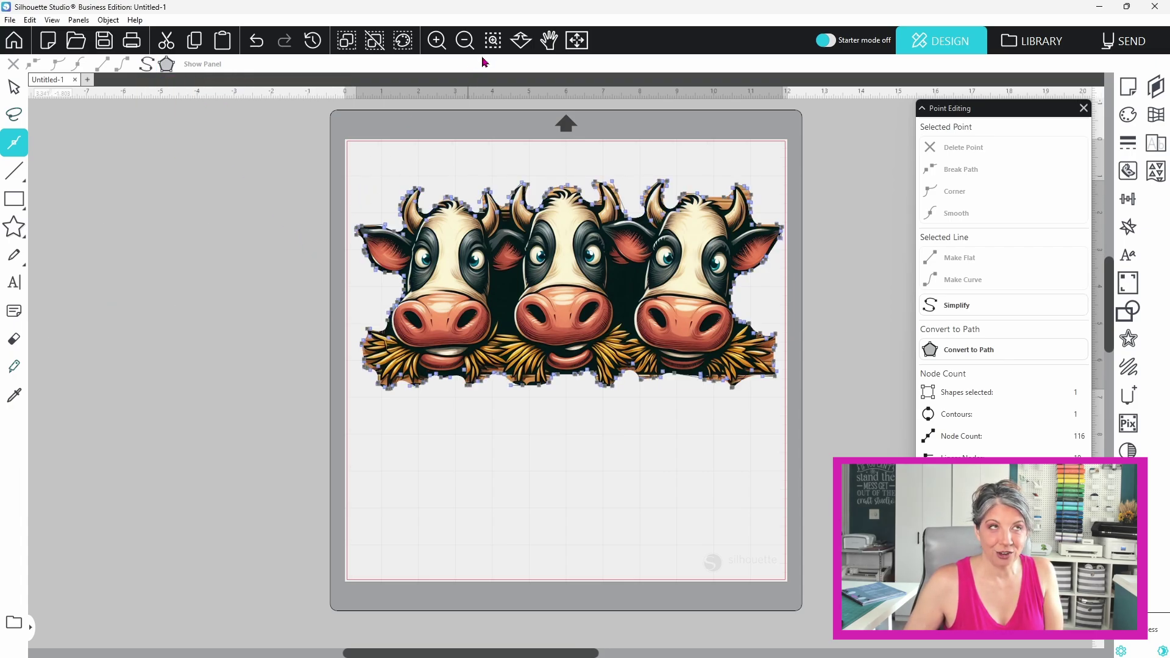
click(493, 40)
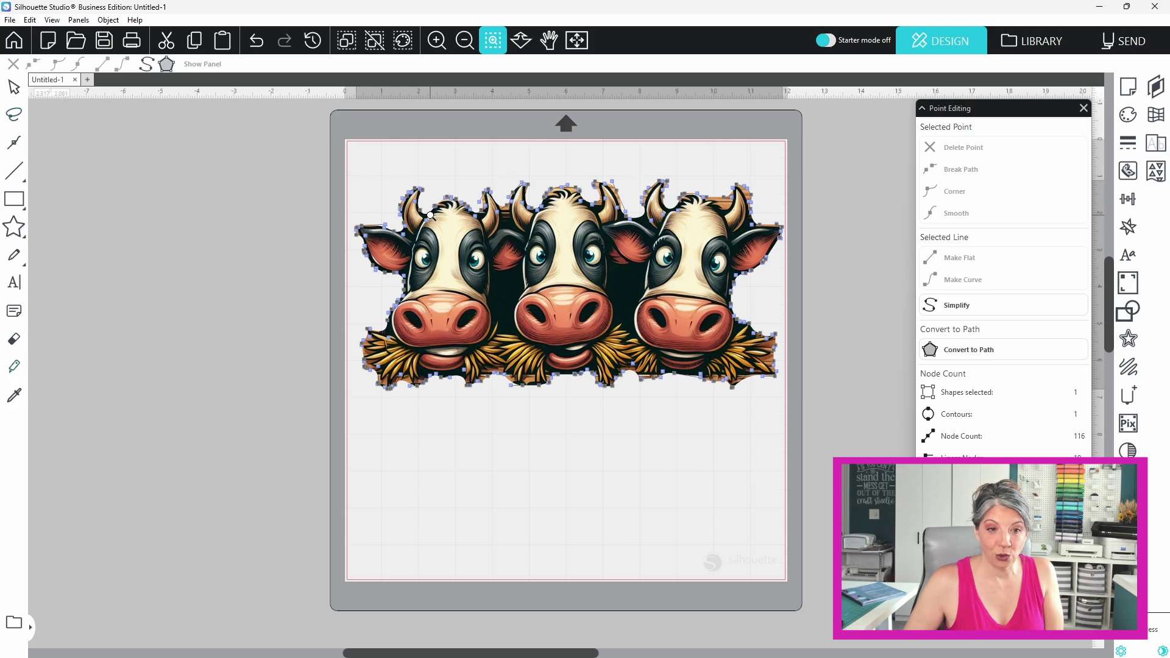
click(431, 215)
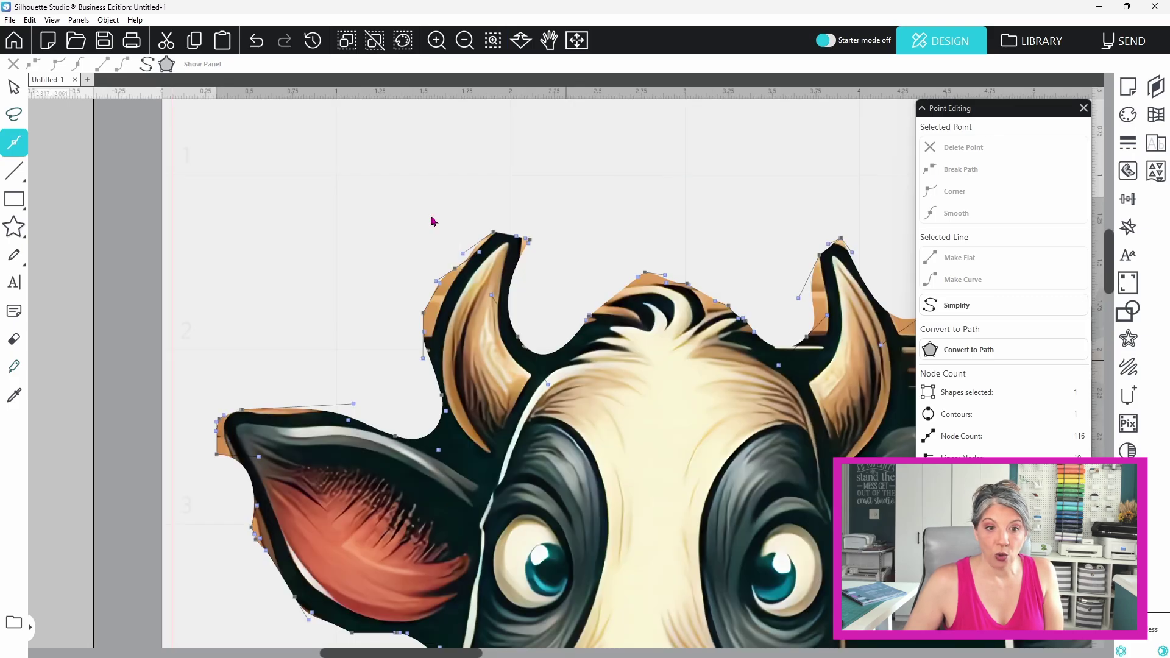
Pull the cut line in along the ear tip and add nodes on the ear's edges.
click(530, 245)
click(517, 249)
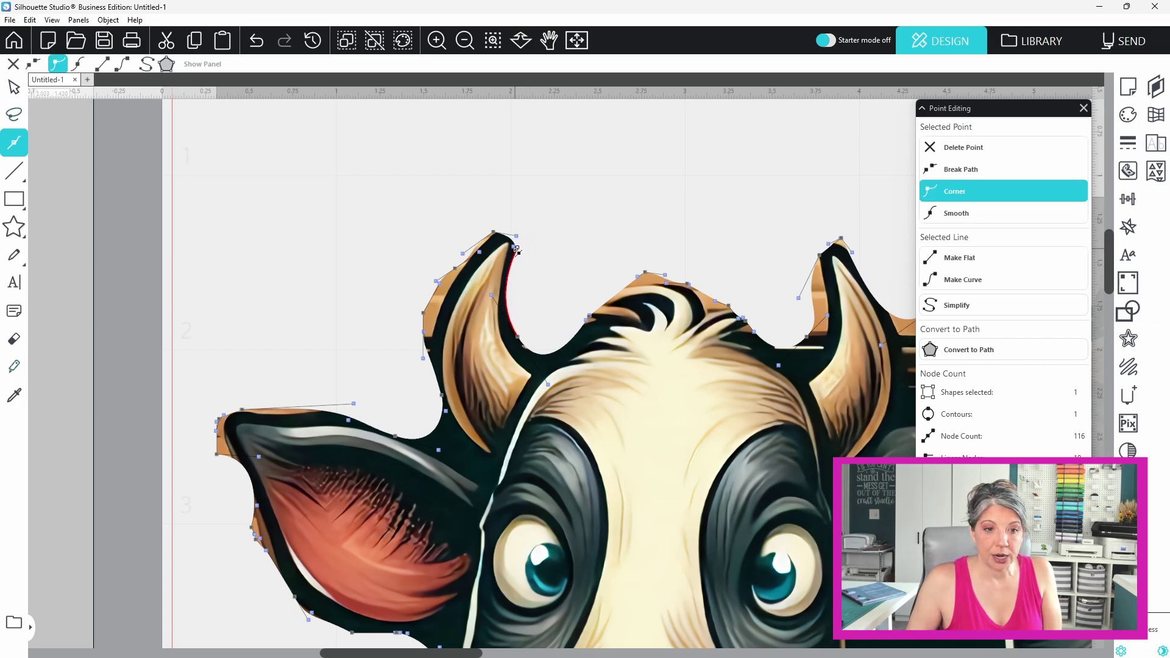
drag(516, 262, 432, 396)
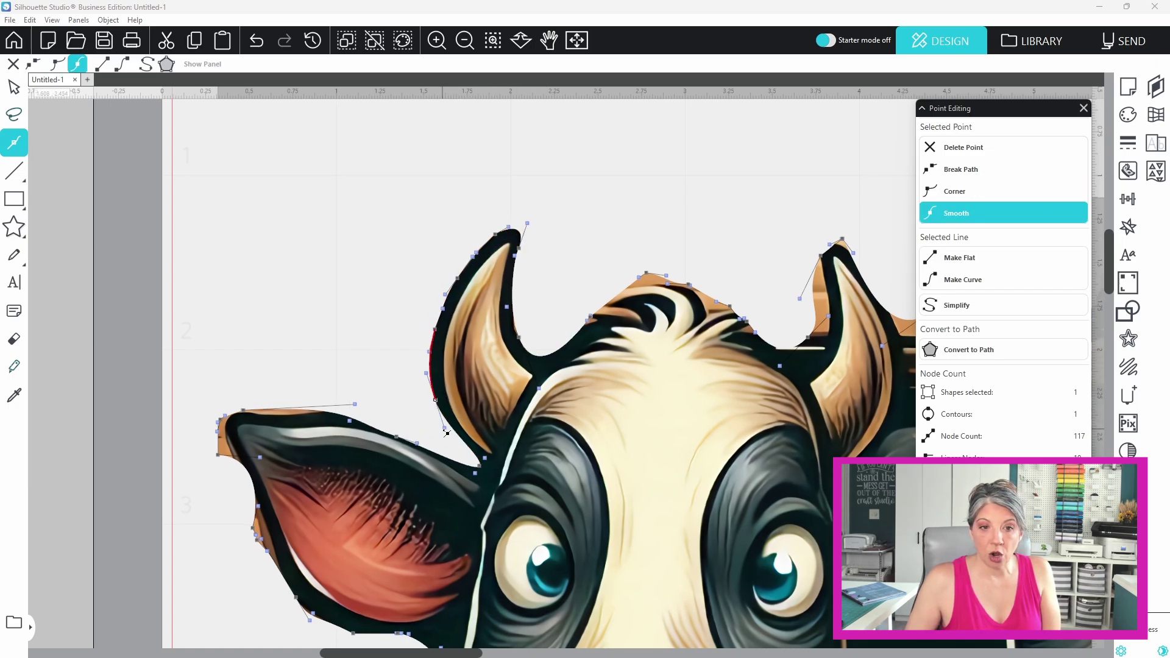
click(402, 449)
click(272, 415)
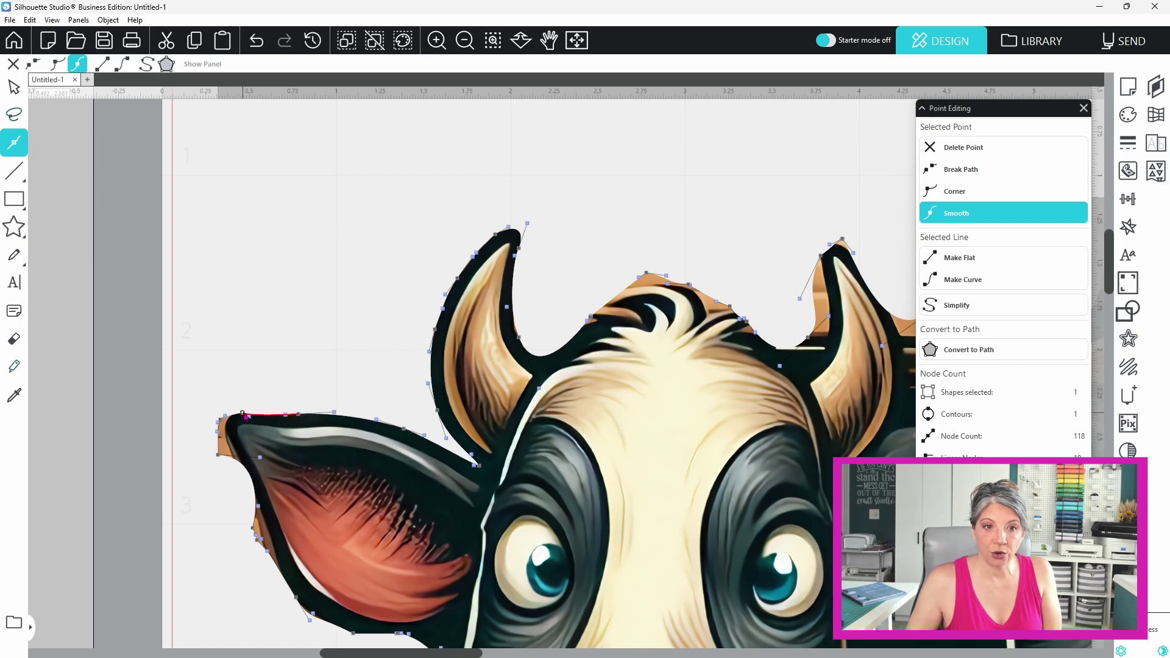
click(218, 420)
drag(219, 420, 227, 420)
Tighten the outline where the ear meets the face, beside the nose, and at the mouth notch.
click(256, 534)
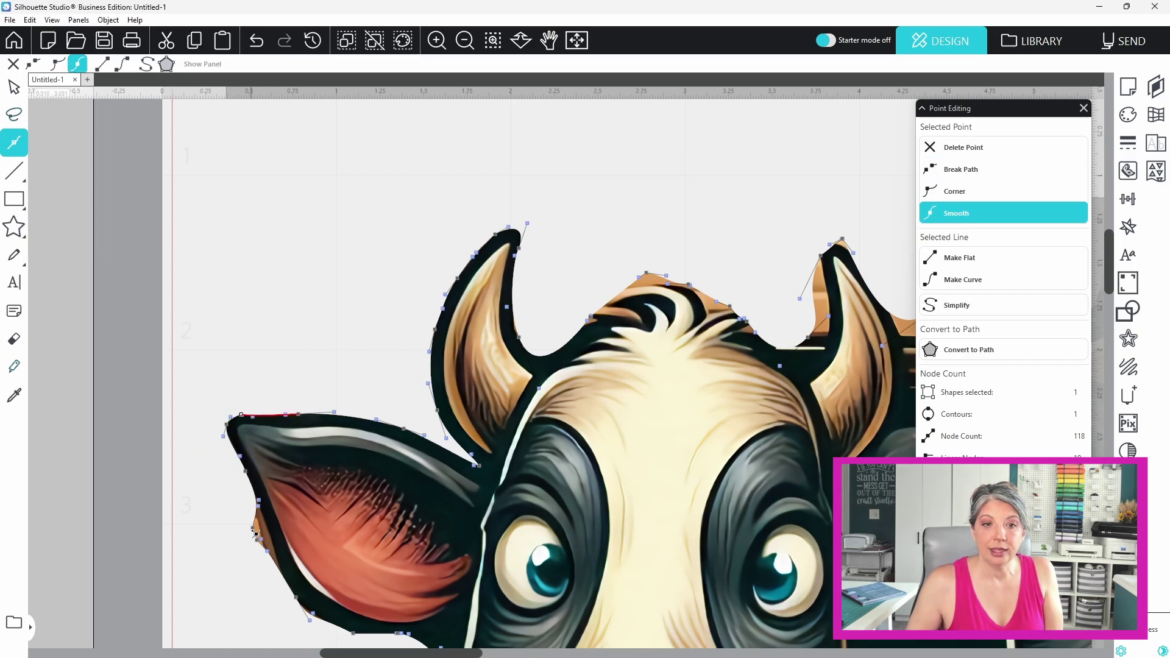
scroll(256, 534, down, 4)
click(454, 407)
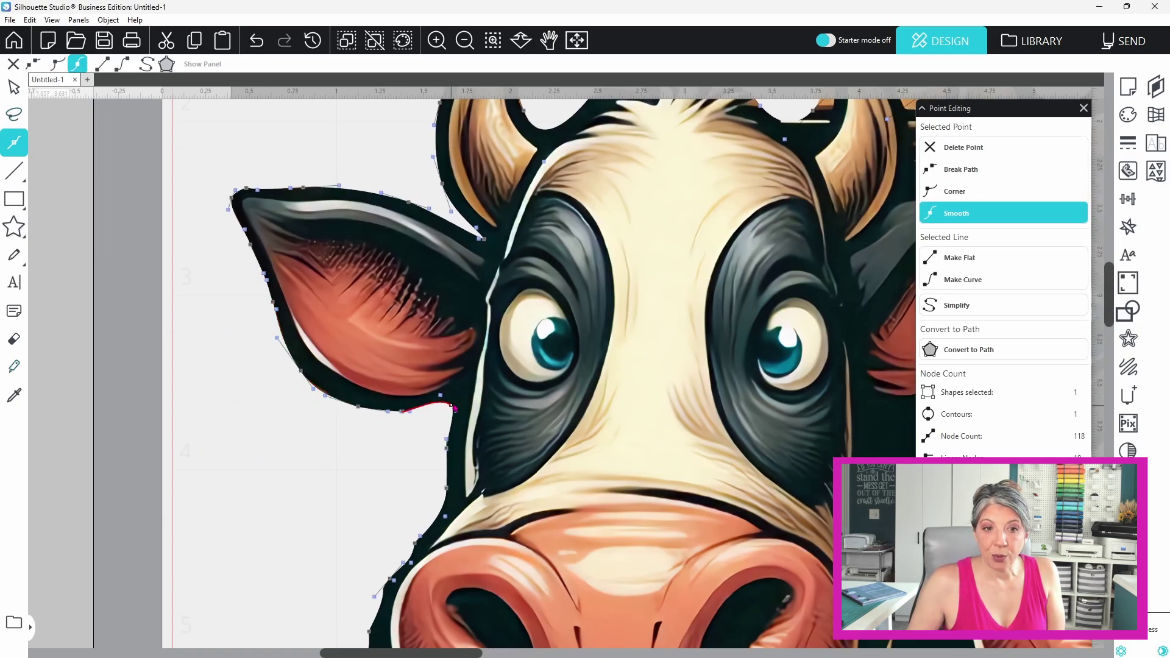
scroll(455, 407, down, 4)
click(381, 387)
click(372, 422)
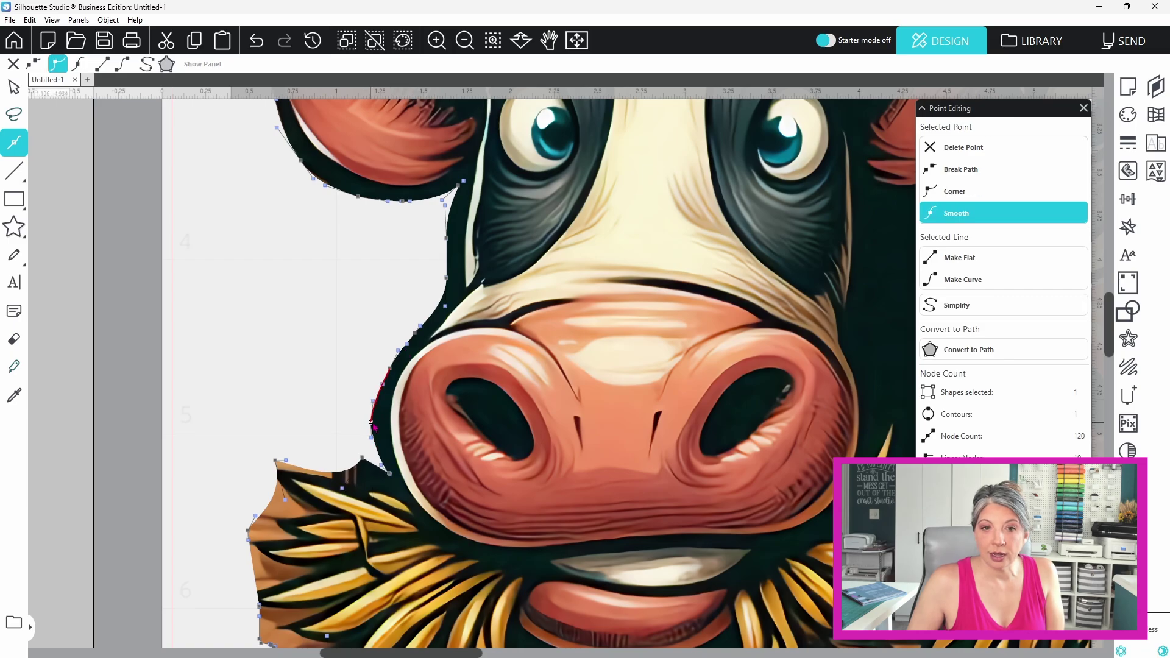
click(275, 462)
click(295, 471)
click(309, 505)
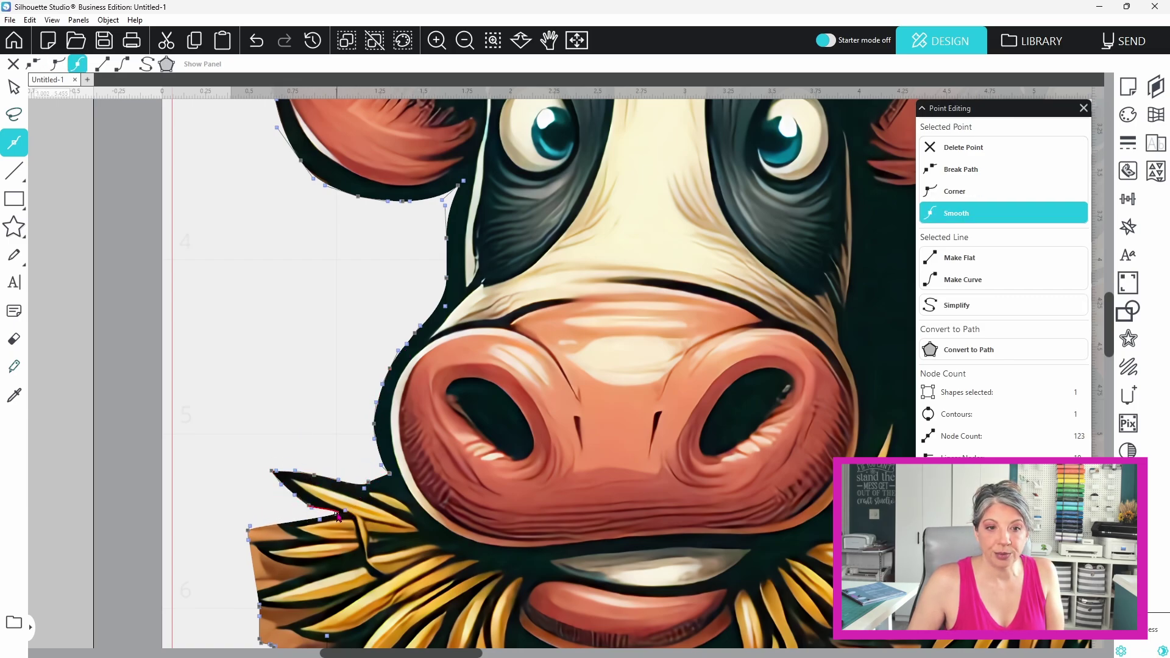
Add nodes so the cut line follows the hay edge below the muzzle.
click(323, 515)
click(291, 518)
click(277, 521)
click(303, 540)
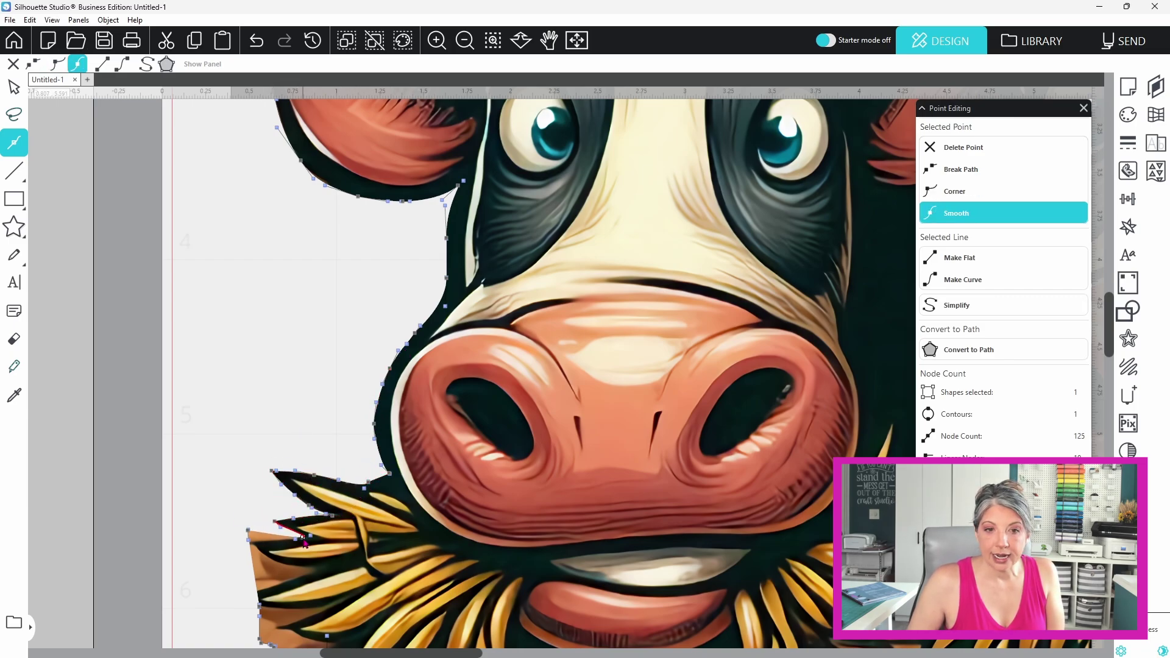
click(303, 539)
scroll(303, 539, down, 5)
Shape the lower-left outline along the hay strands, undoing the stray spike.
click(298, 326)
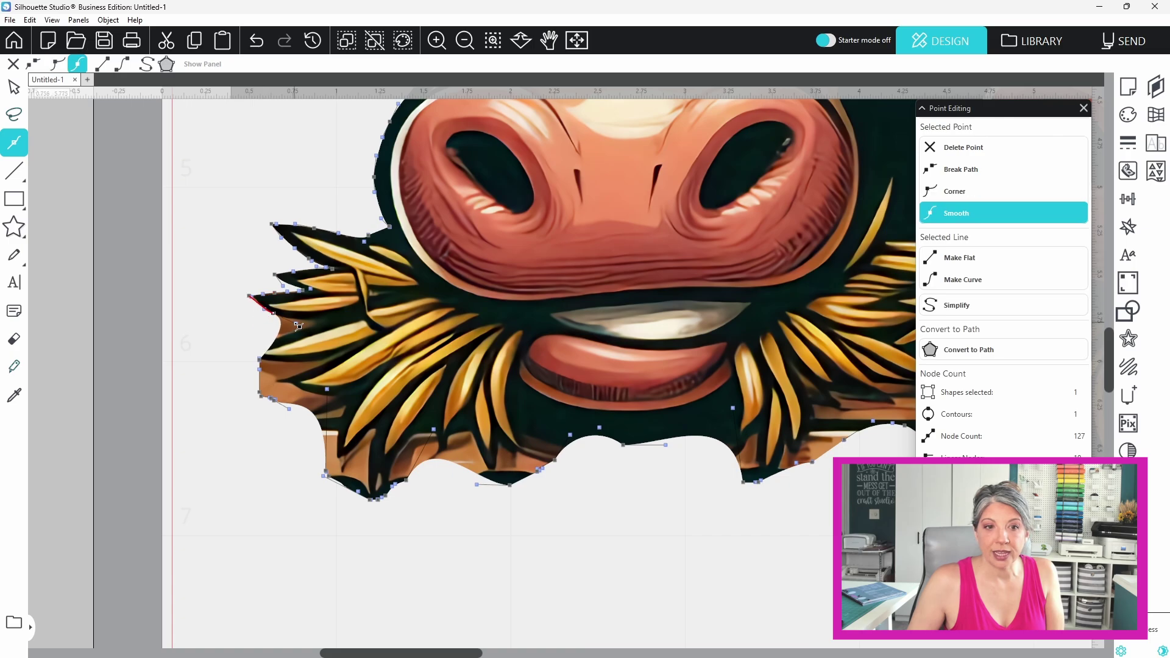
drag(295, 334, 191, 365)
click(282, 344)
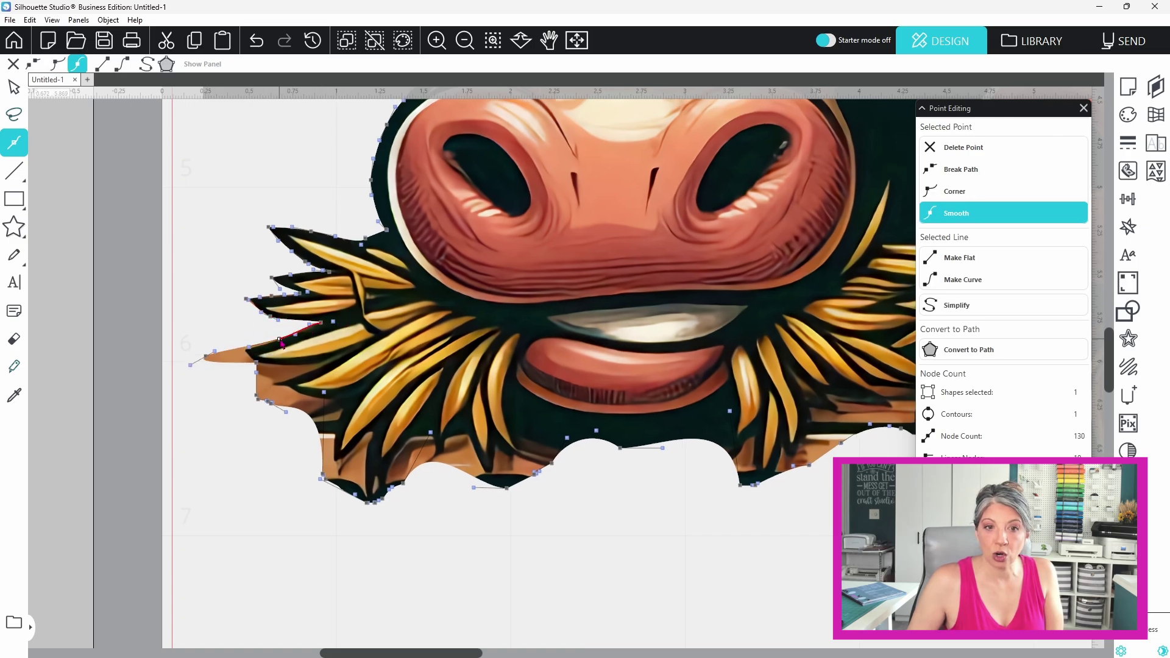
key(ctrl+z)
drag(282, 343, 341, 372)
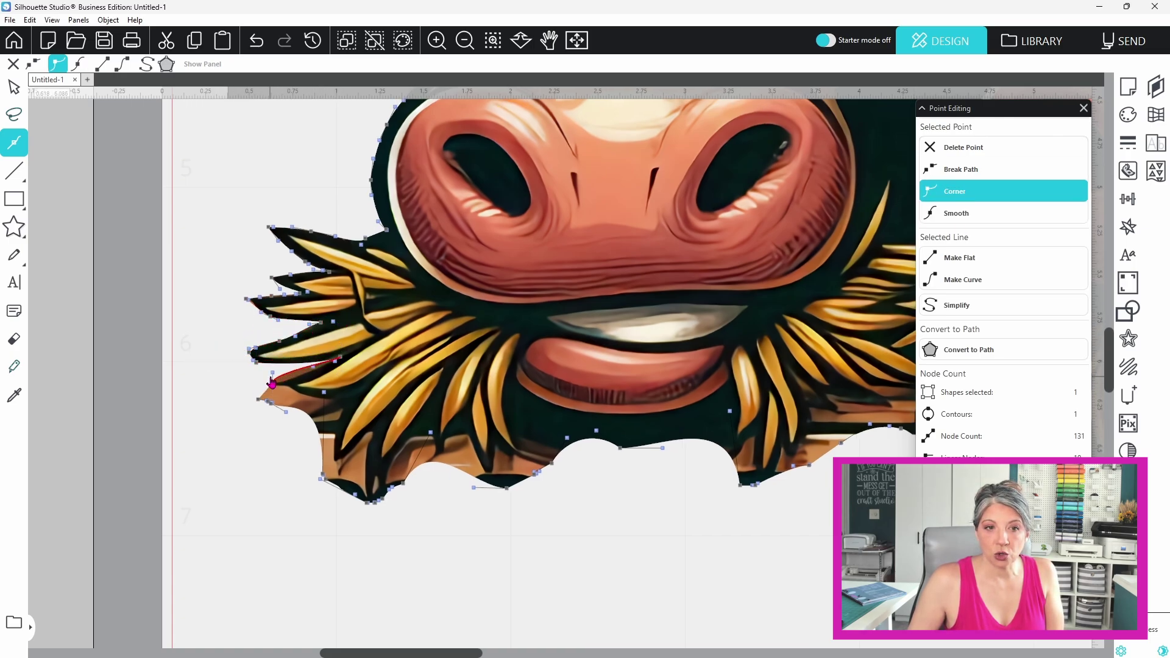
click(272, 383)
drag(287, 414, 297, 430)
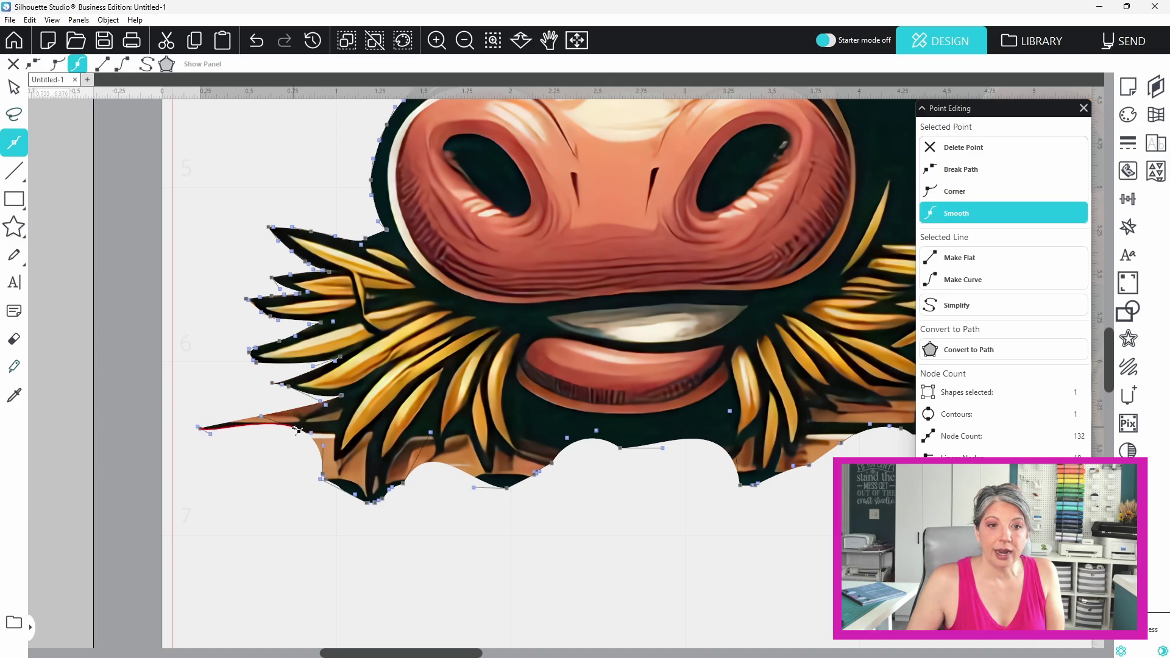
key(ctrl+z)
click(305, 438)
drag(275, 489, 335, 448)
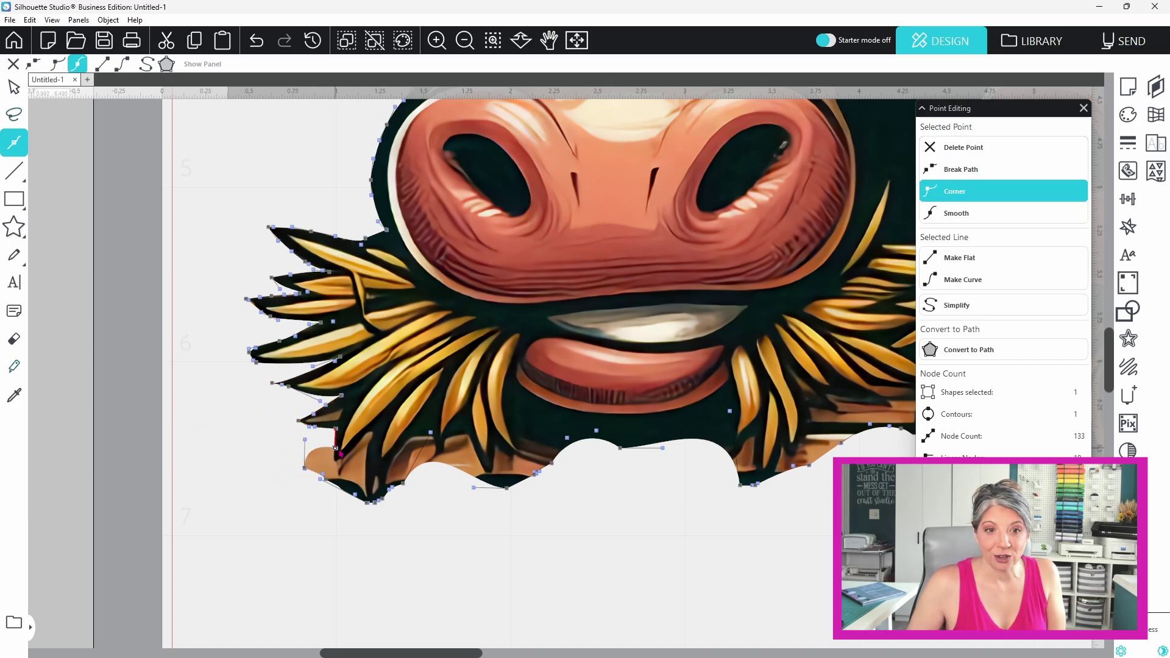
scroll(335, 448, up, 5)
key(ctrl+z)
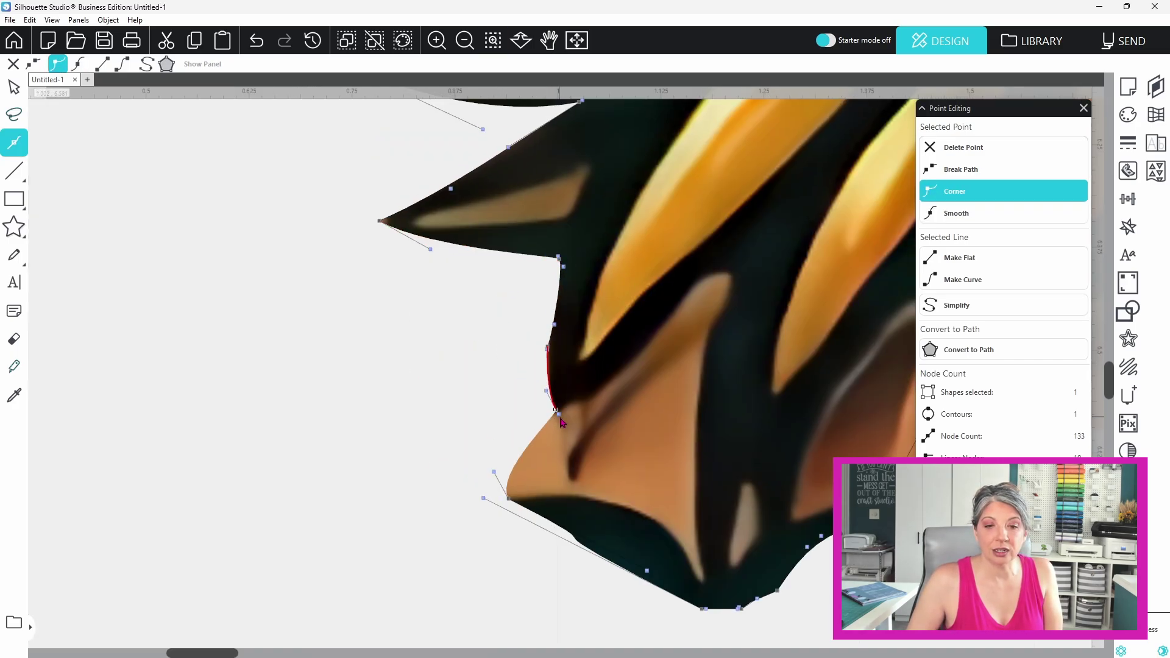
Bend the lower outline under the lips onto the straw tips and hanging straws.
drag(562, 422, 711, 342)
scroll(710, 342, down, 4)
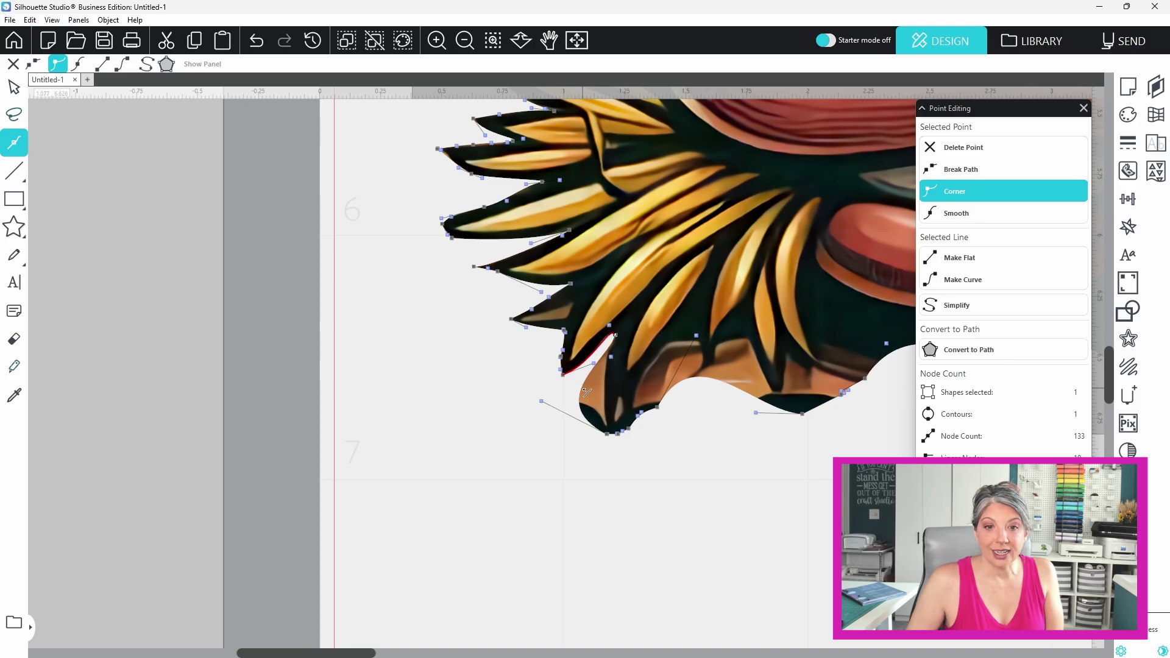
drag(586, 392, 712, 353)
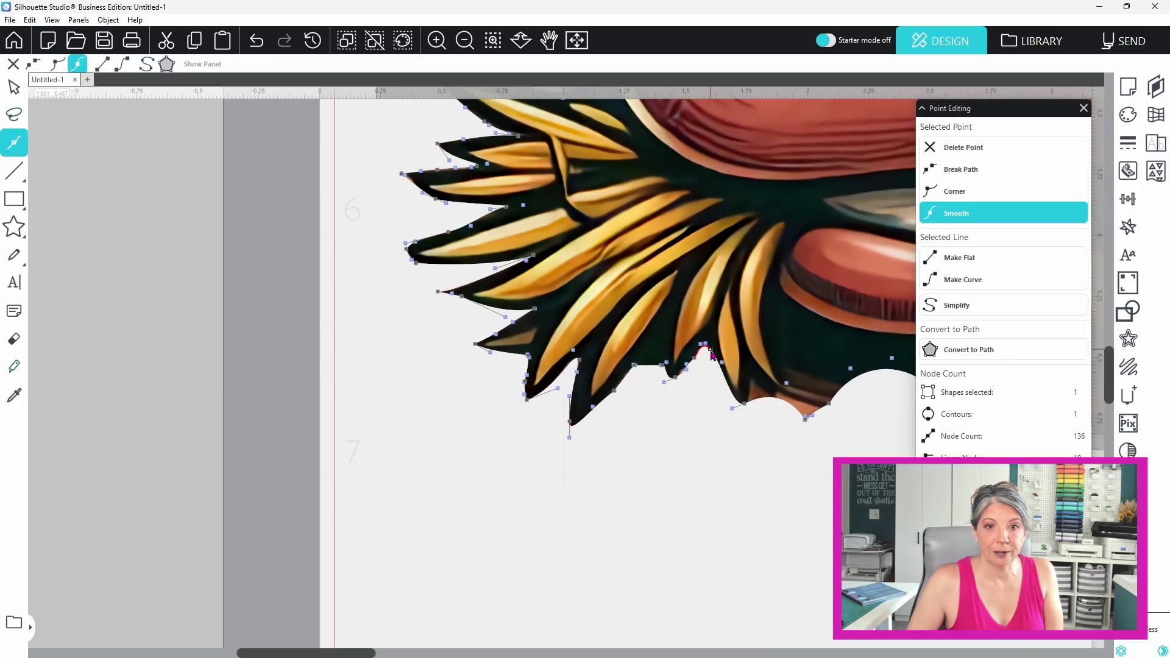
scroll(313, 301, down, 5)
scroll(313, 300, up, 4)
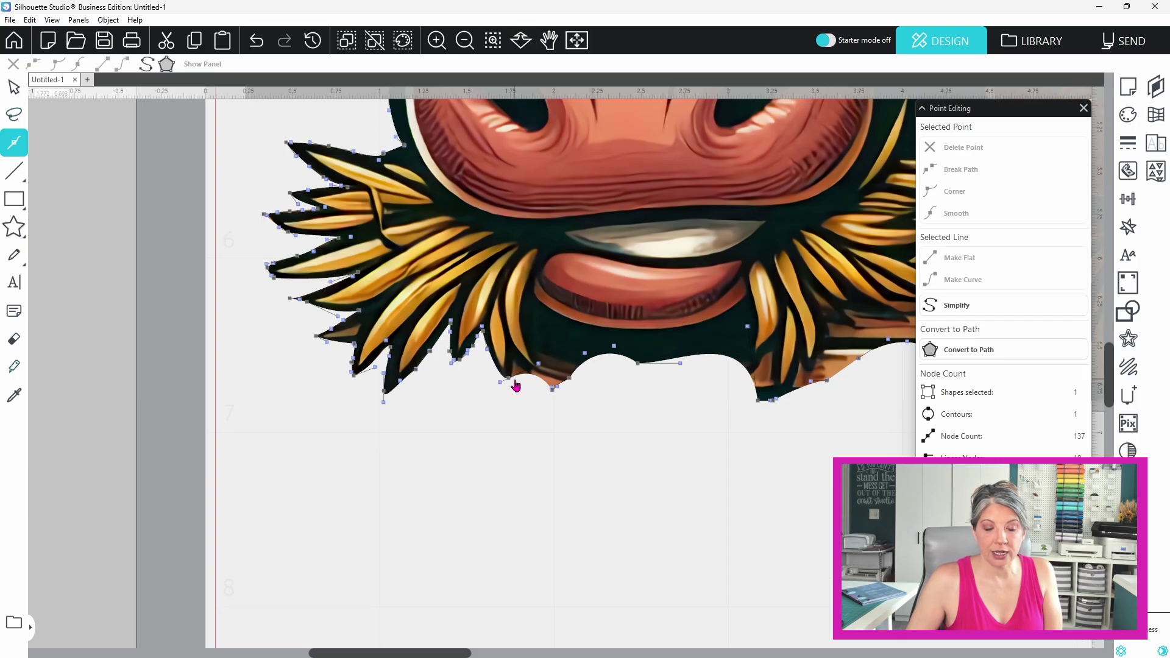
drag(514, 384, 737, 395)
drag(749, 341, 795, 368)
scroll(796, 369, up, 5)
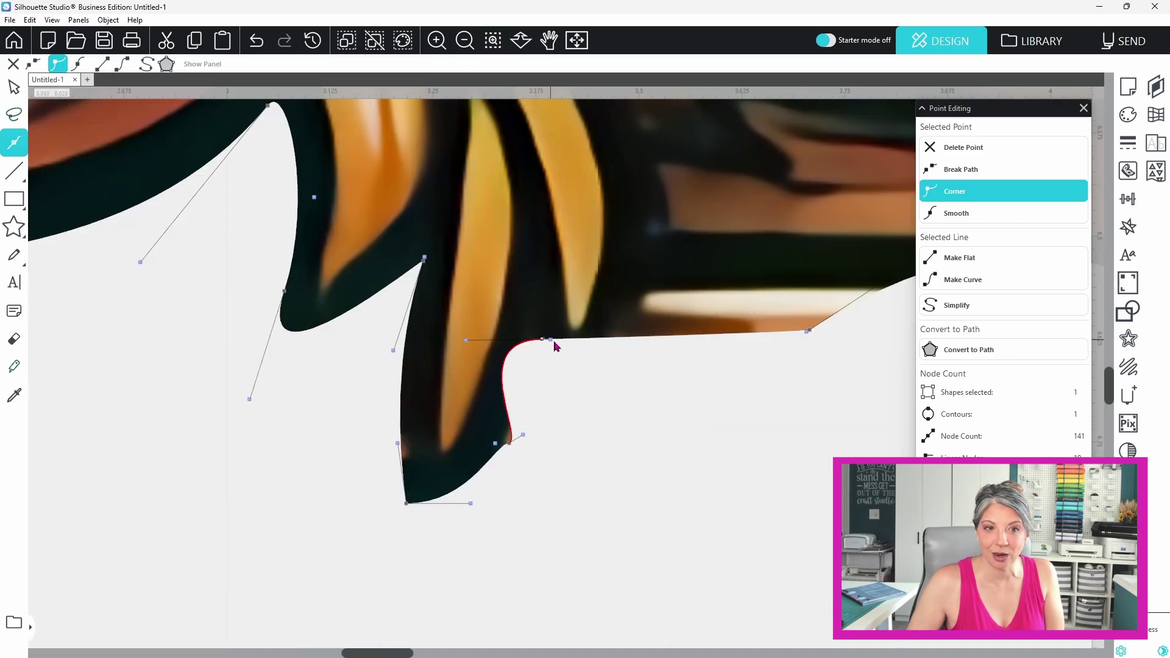
drag(554, 342, 573, 355)
scroll(671, 486, down, 4)
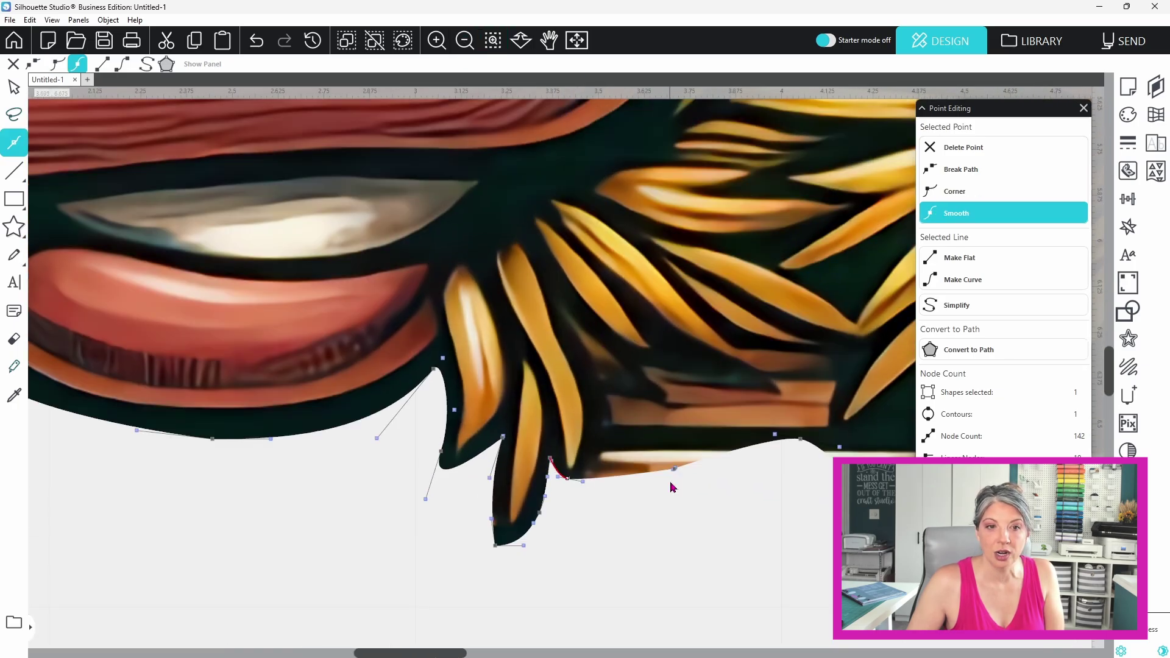
drag(671, 486, 653, 361)
Move outline points onto the next straw tip and curve the line along its edge.
click(617, 351)
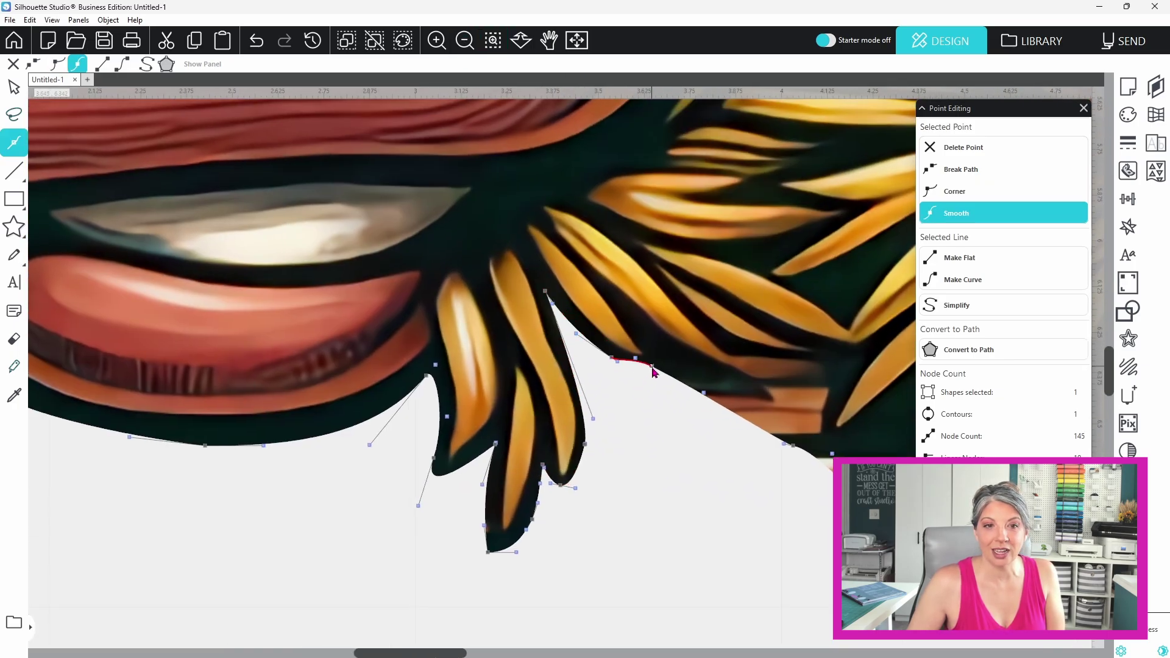
drag(607, 286, 583, 285)
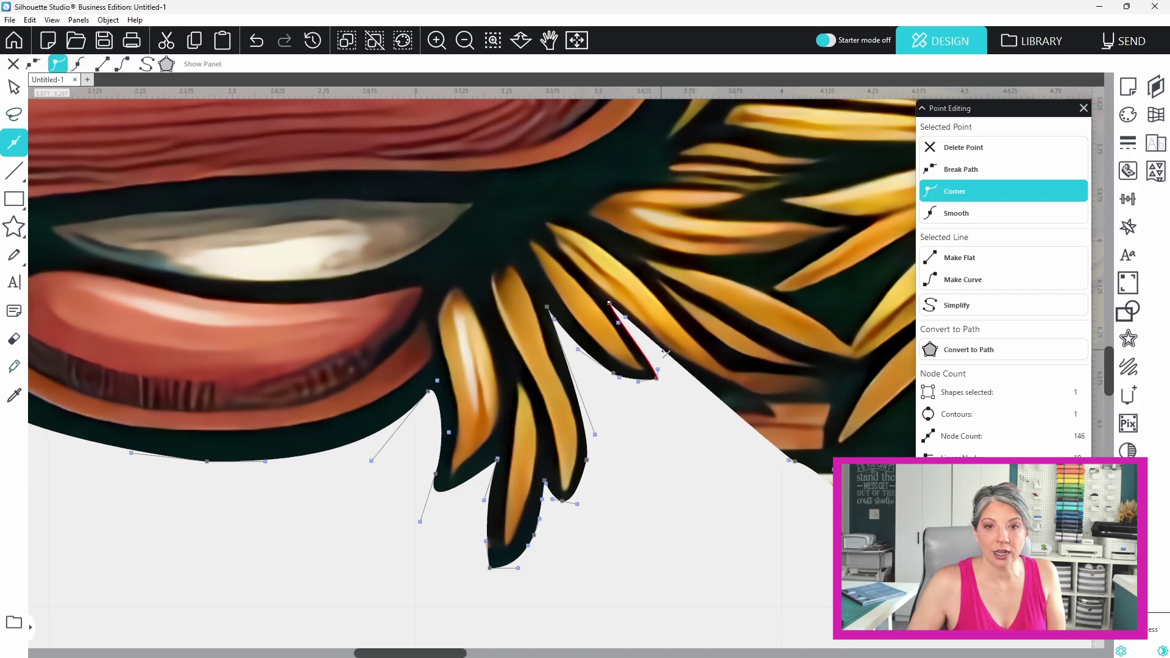
click(700, 381)
scroll(700, 395, down, 2)
scroll(482, 308, up, 3)
drag(482, 308, 688, 336)
scroll(688, 336, up, 3)
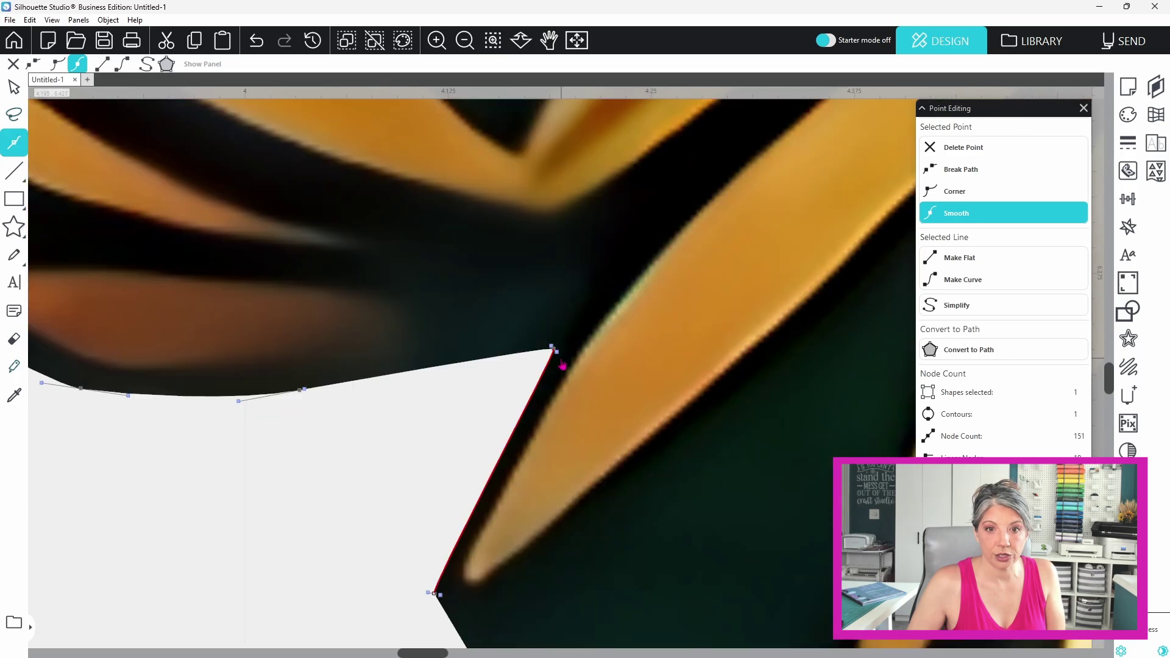
click(654, 420)
drag(443, 533, 496, 550)
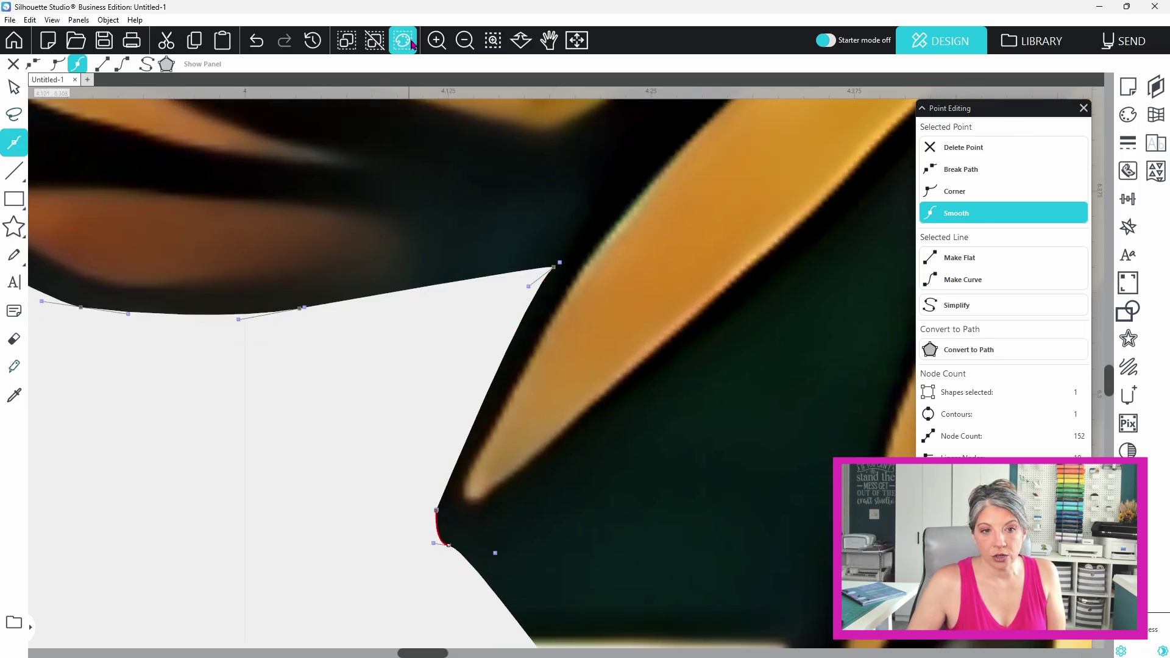
scroll(496, 551, down, 4)
Add points along the right straw and pull the outline into a sharp straw spike.
click(678, 279)
click(615, 434)
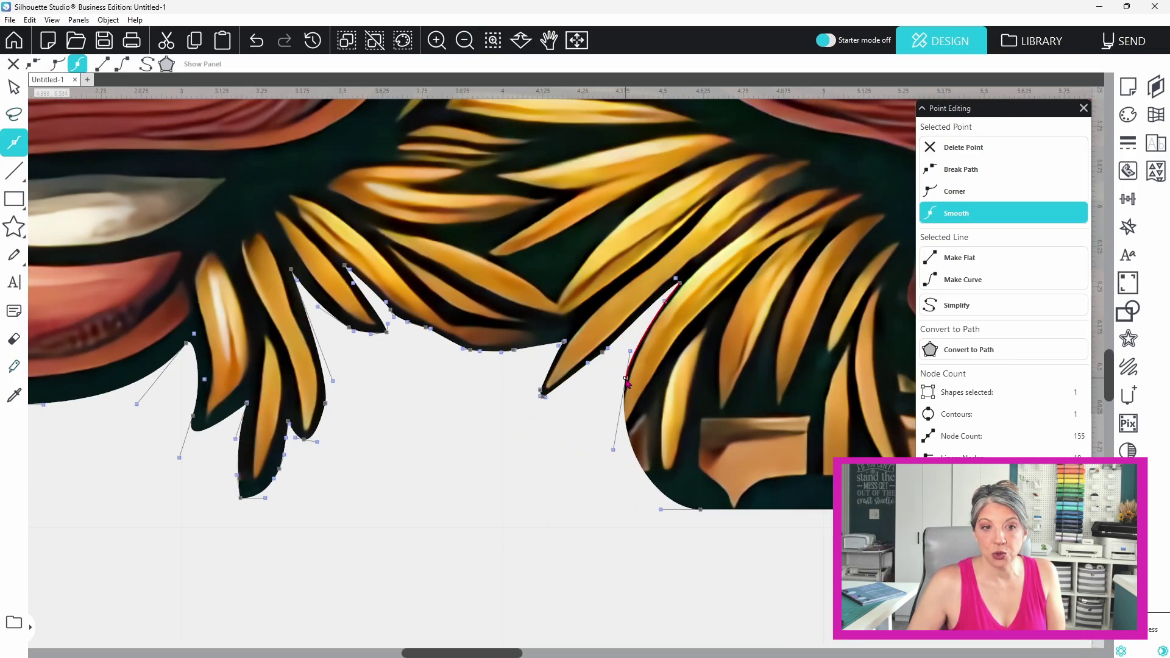
drag(627, 482, 640, 431)
click(685, 371)
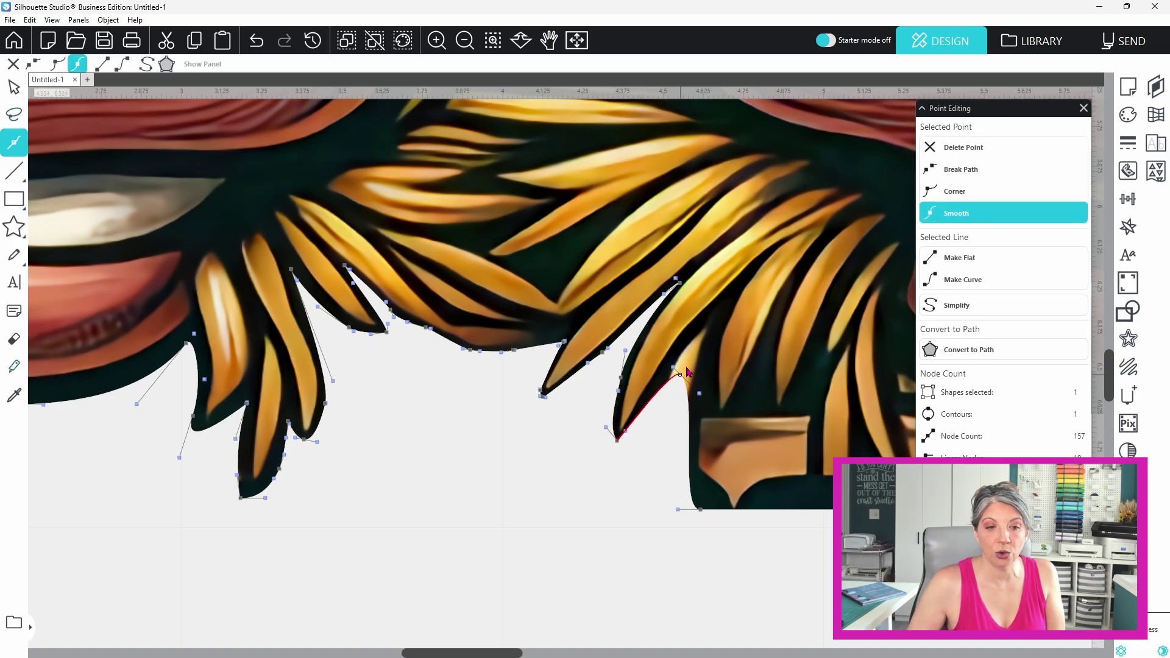
click(640, 436)
click(662, 383)
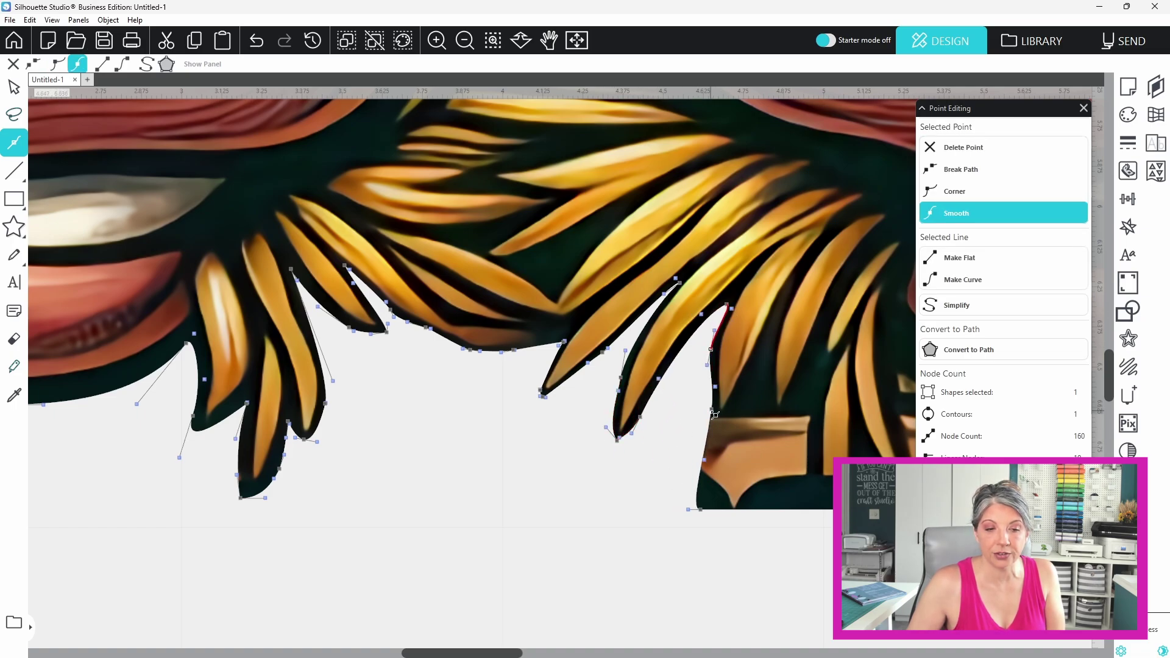
drag(739, 465, 716, 417)
click(764, 350)
click(770, 374)
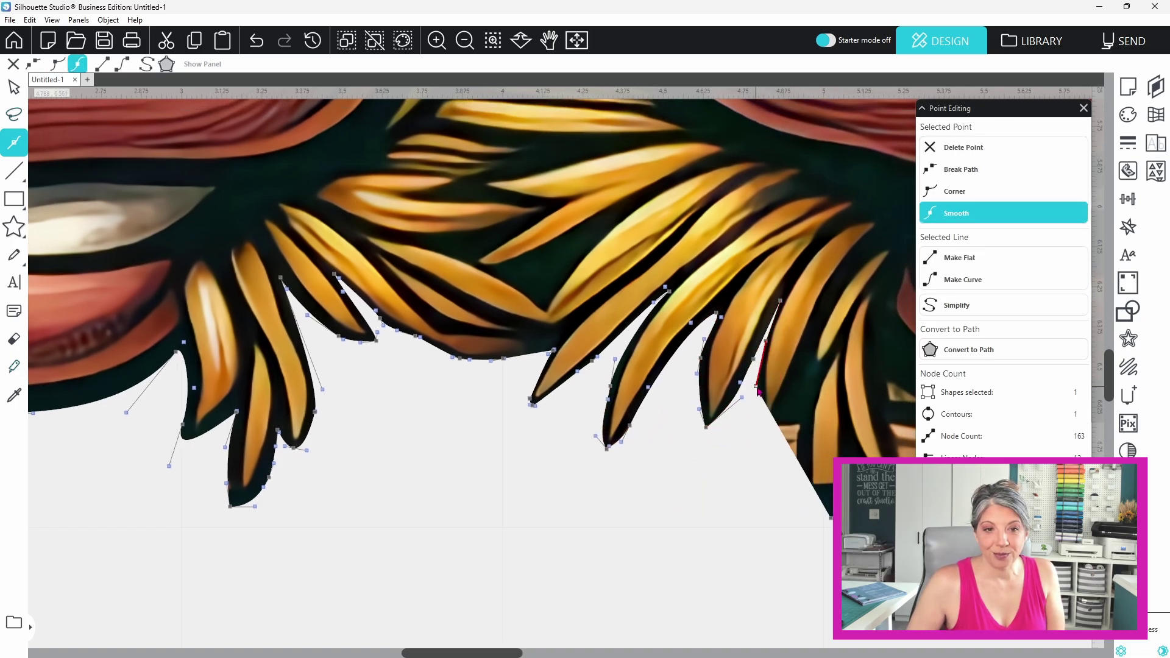
click(731, 384)
drag(730, 385, 751, 457)
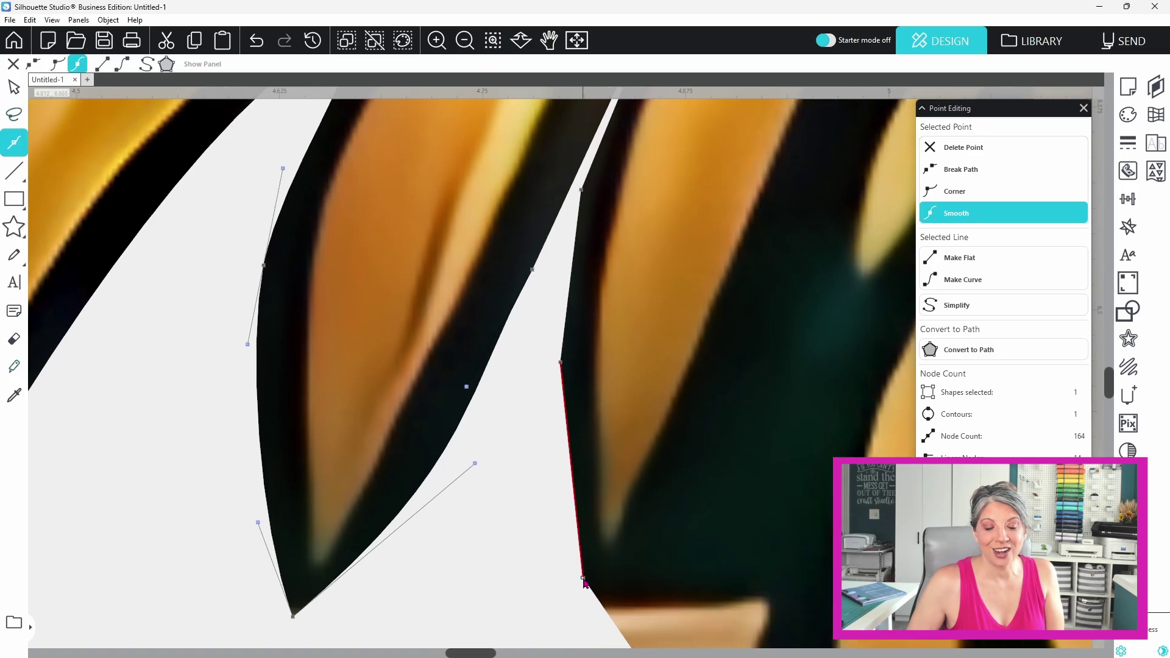
scroll(594, 393, down, 5)
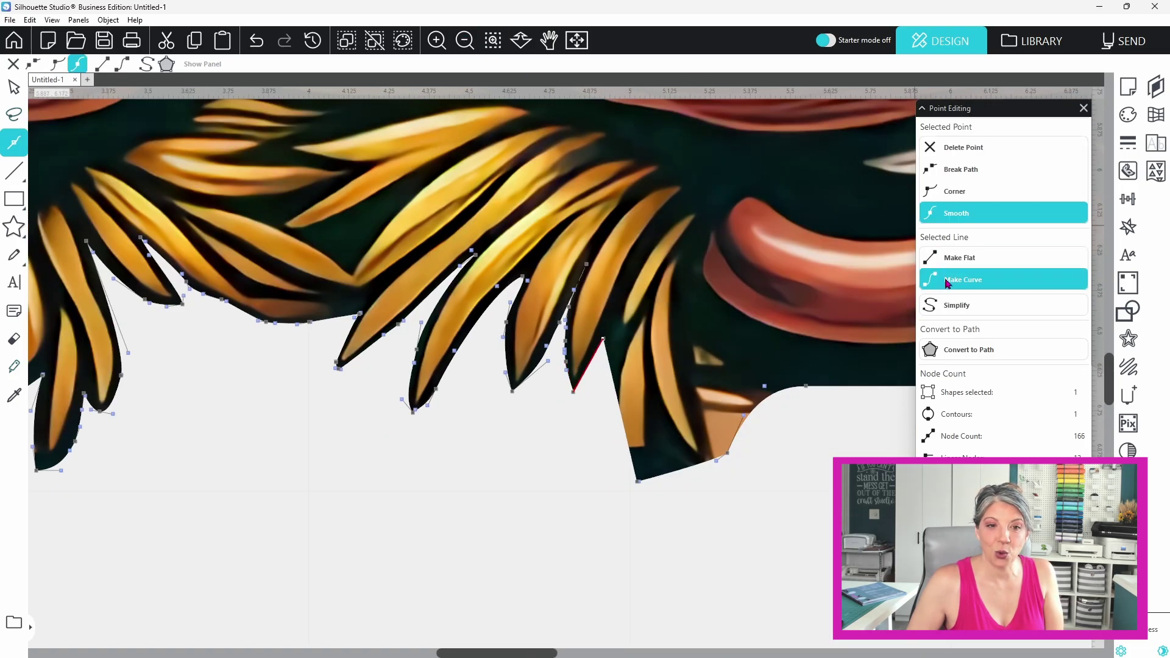
Make a straight segment a curve and pull the outline into a peak under the lips.
click(947, 283)
drag(603, 339, 633, 355)
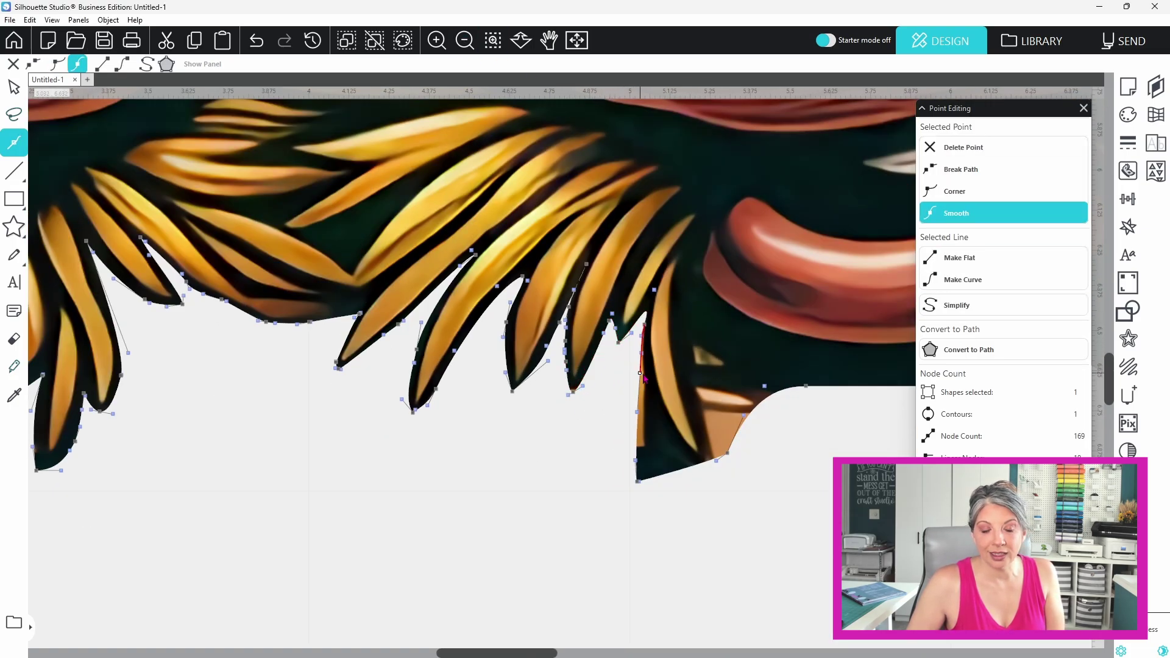
click(706, 467)
click(701, 431)
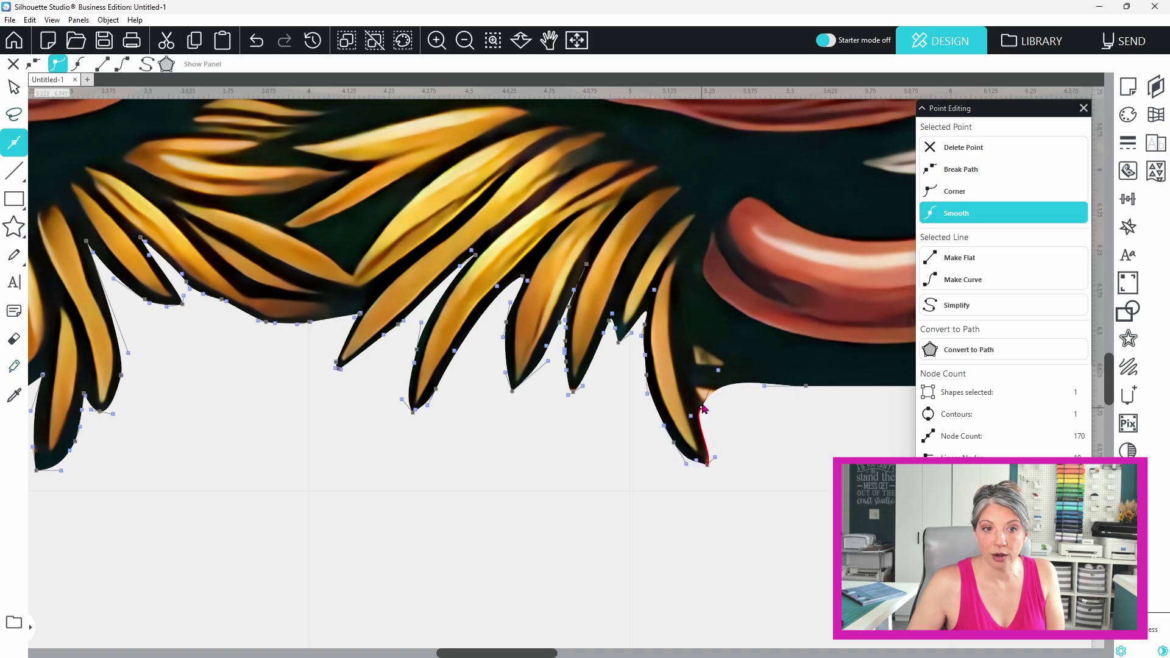
scroll(750, 431, right, 5)
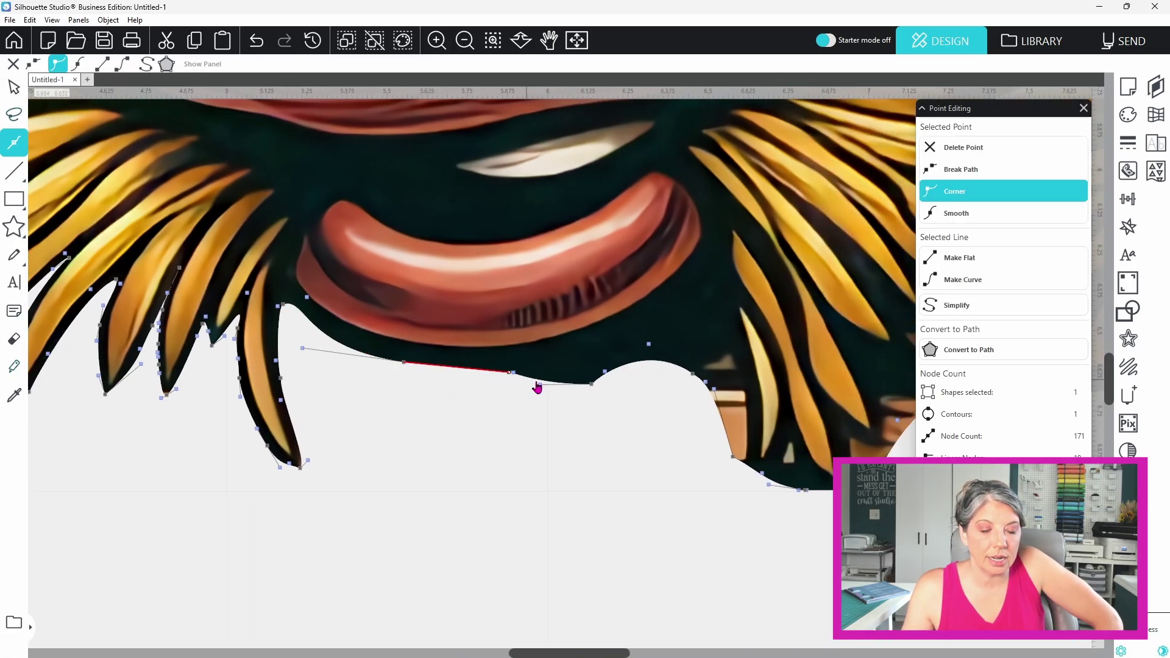
drag(535, 387, 533, 374)
drag(650, 357, 718, 257)
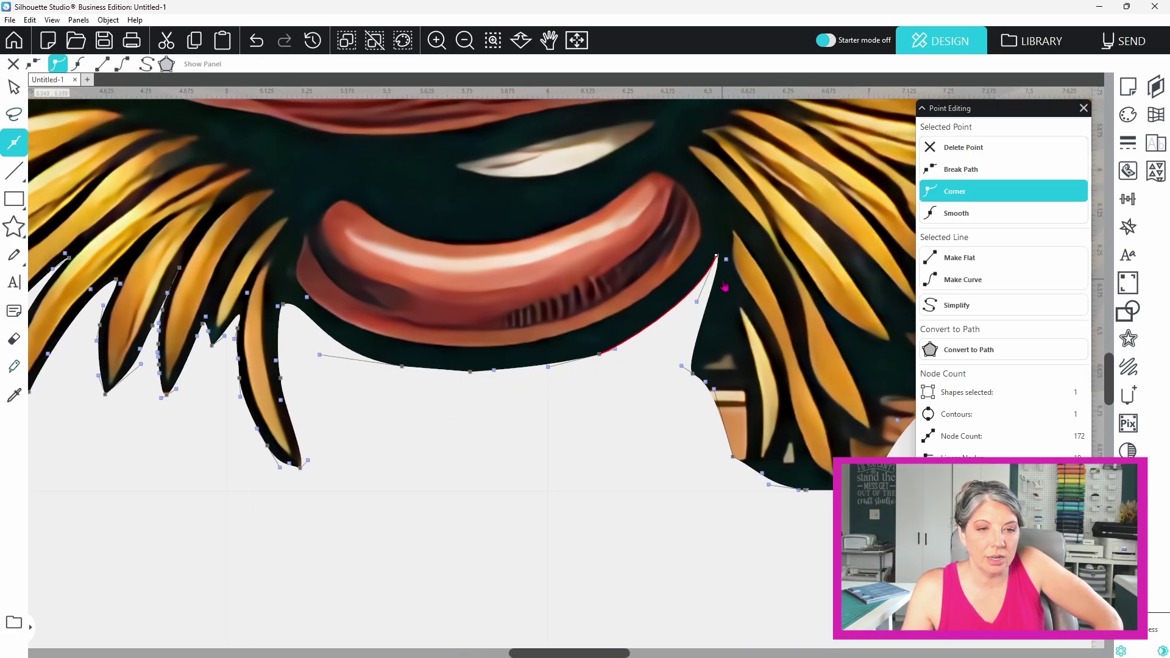
drag(731, 341, 729, 382)
drag(735, 459, 758, 471)
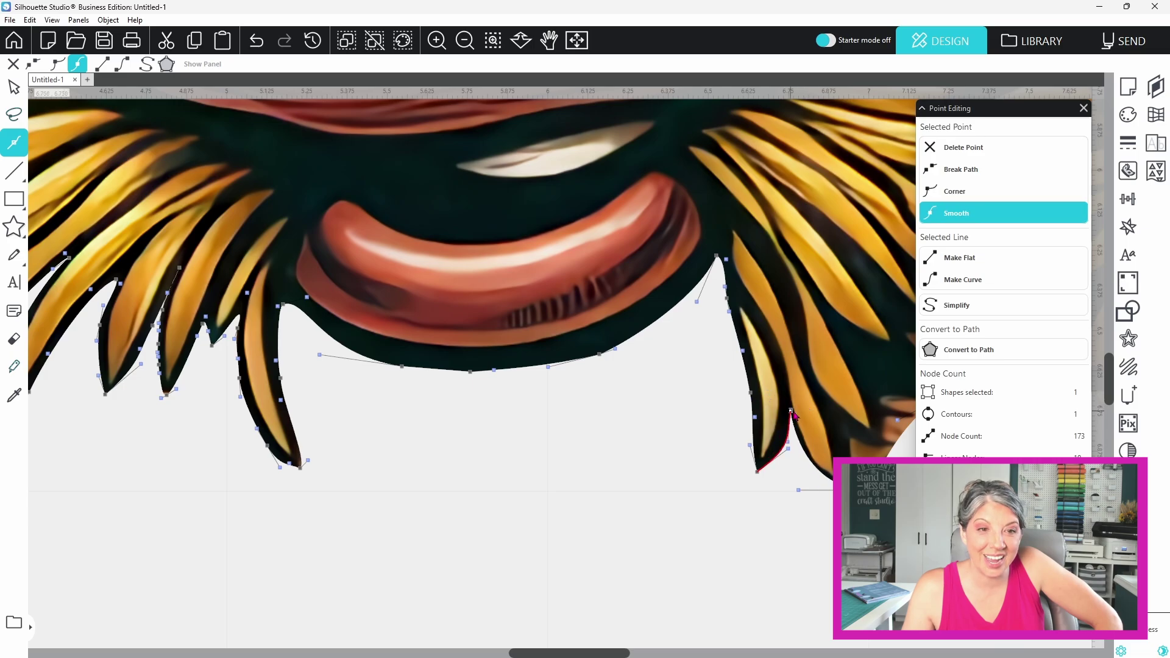
click(786, 402)
Flatten the top edge right of the straw and pull two pointed straw tips.
scroll(786, 427, right, 5)
click(536, 435)
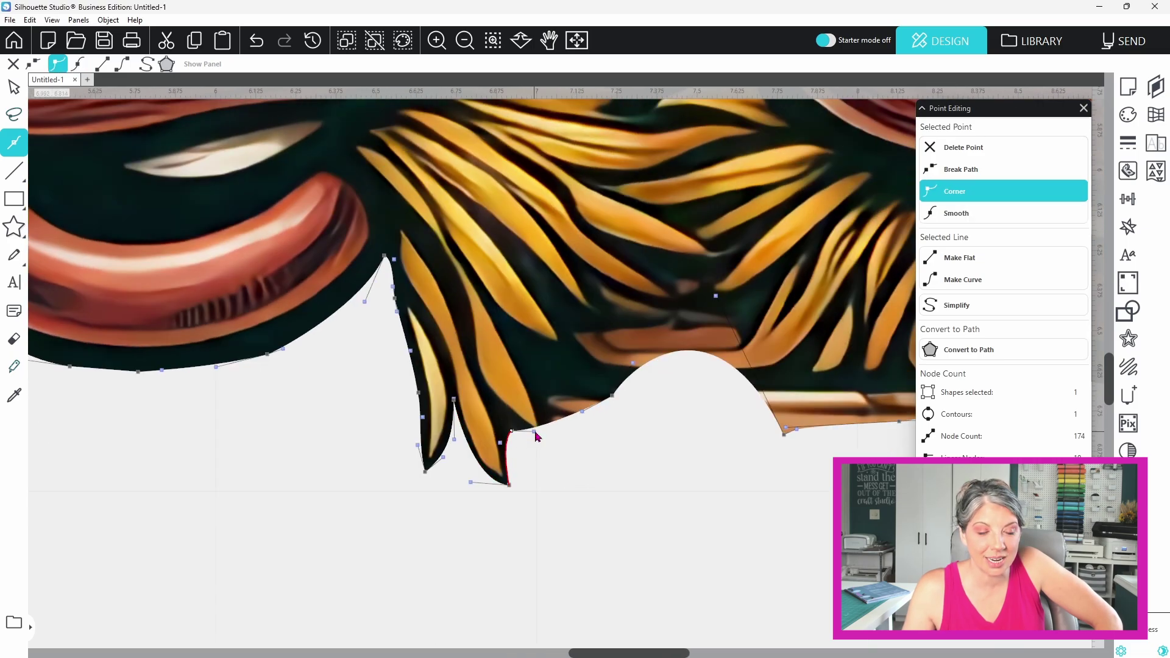
drag(535, 449, 502, 238)
click(618, 352)
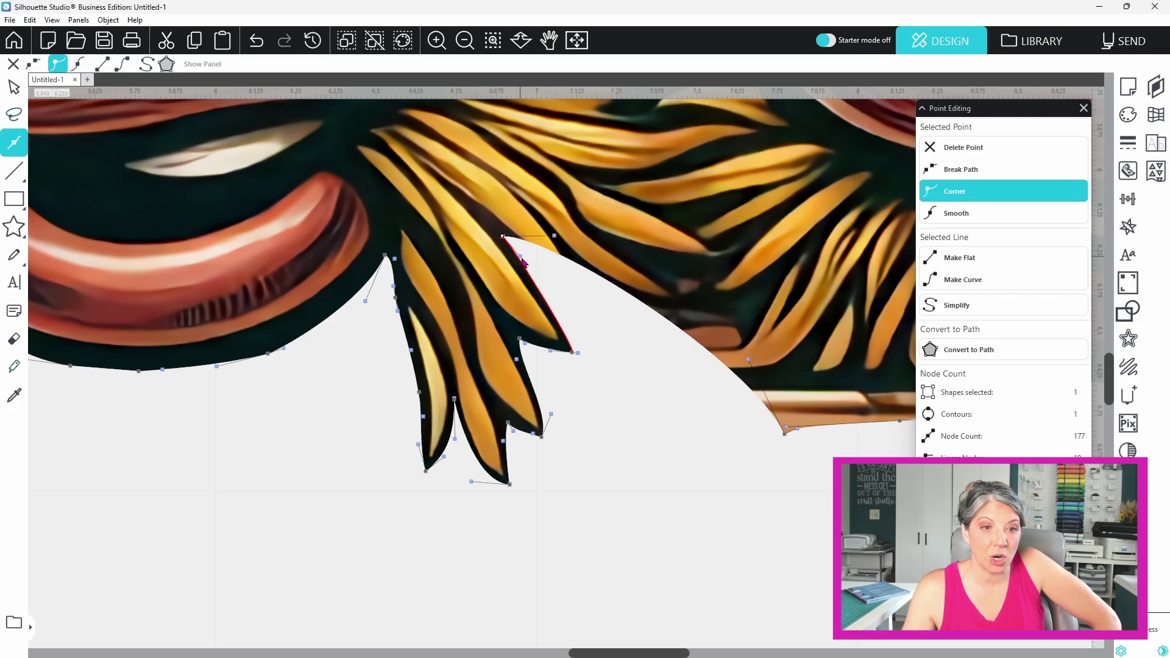
click(602, 321)
drag(609, 327, 571, 258)
click(628, 295)
drag(628, 297, 685, 275)
Add another straw point and bump, then continue along the lower-right outline.
click(702, 314)
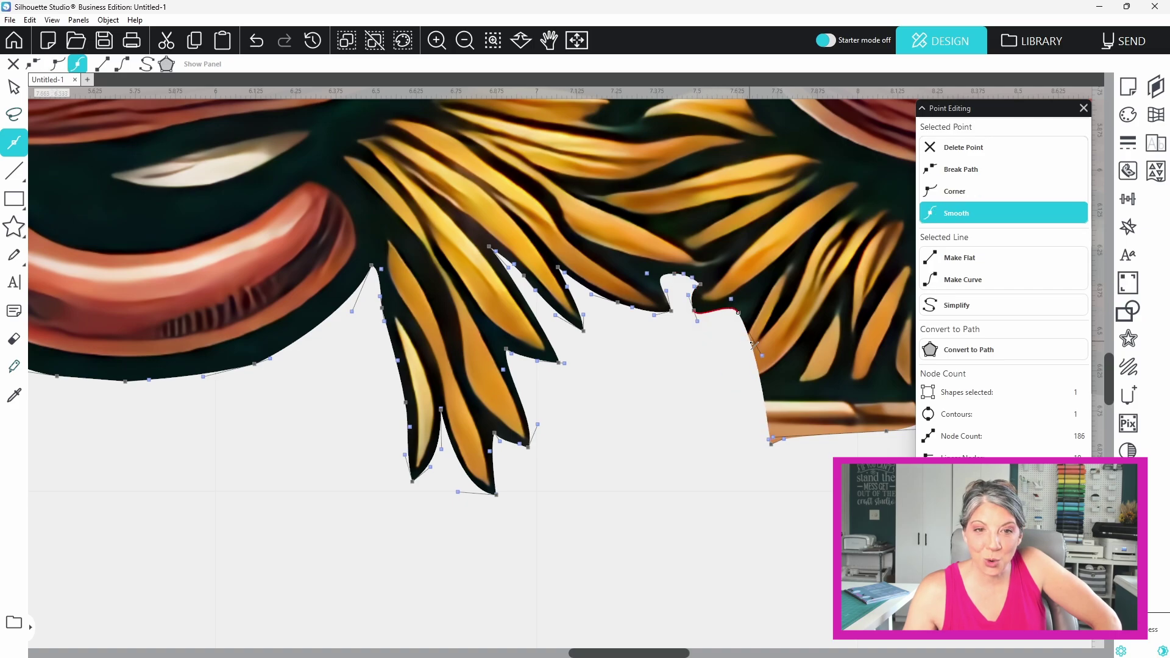
drag(753, 345, 766, 274)
drag(762, 355, 726, 364)
drag(790, 400, 808, 344)
click(834, 427)
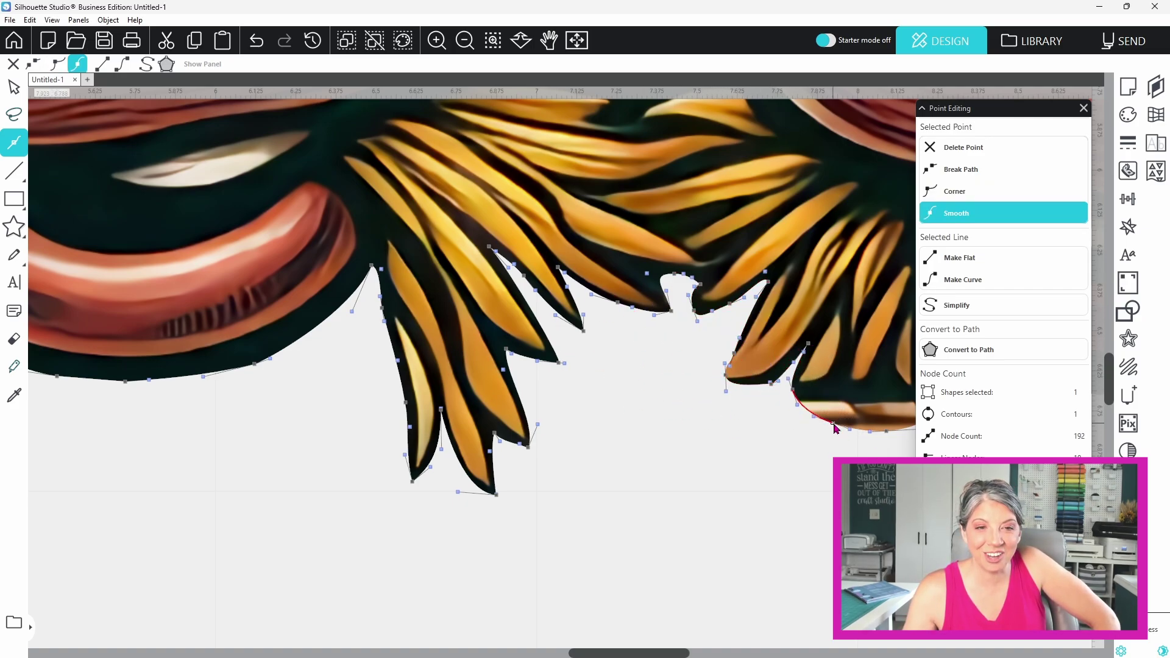
drag(863, 383, 877, 377)
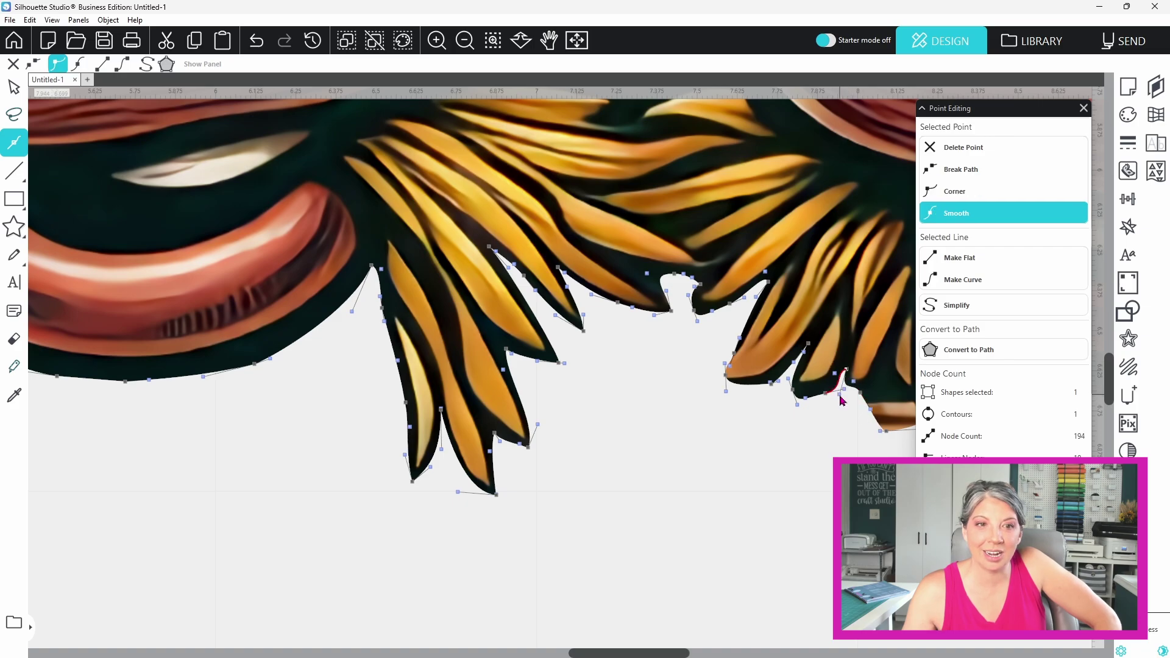
scroll(548, 366, right, 5)
click(393, 390)
Raise the outline under the mouth, curve it along the lower lip, and point it up a straw.
drag(393, 390, 408, 302)
drag(779, 426, 744, 364)
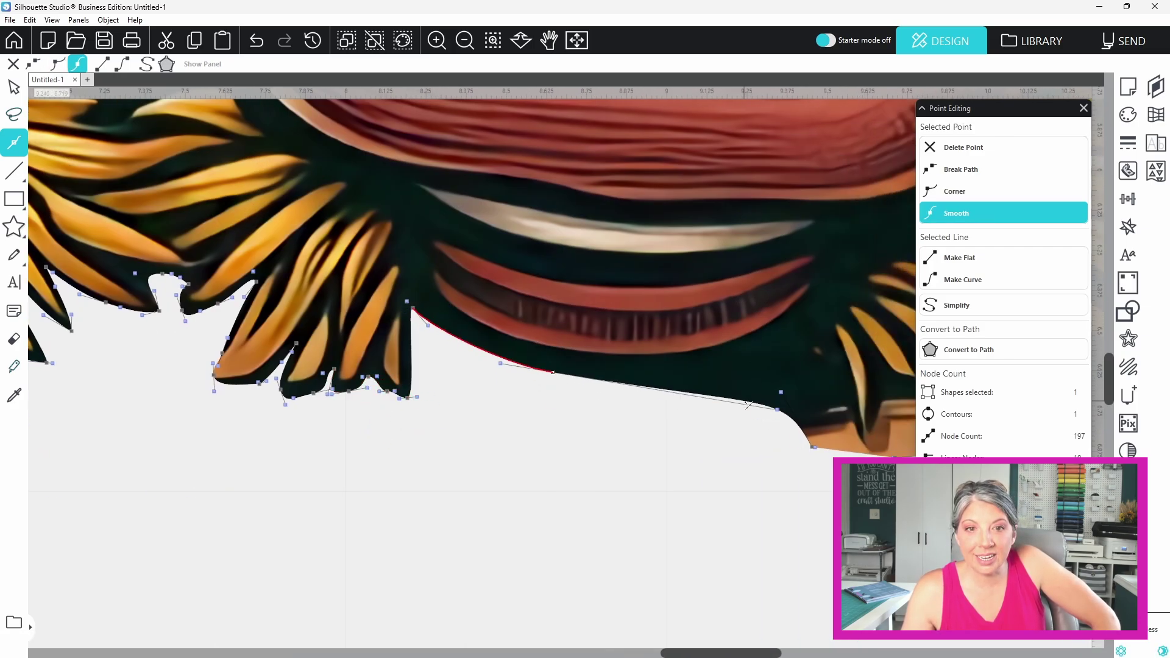
drag(814, 447, 816, 311)
click(853, 417)
scroll(748, 635, right, 5)
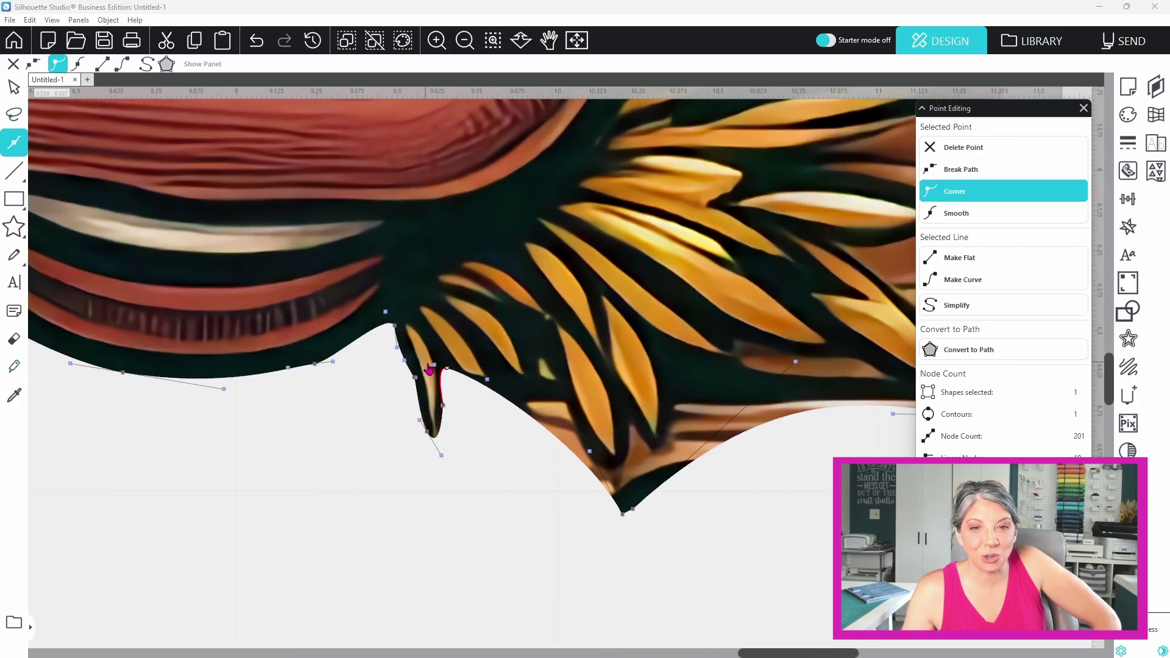
drag(488, 421, 497, 394)
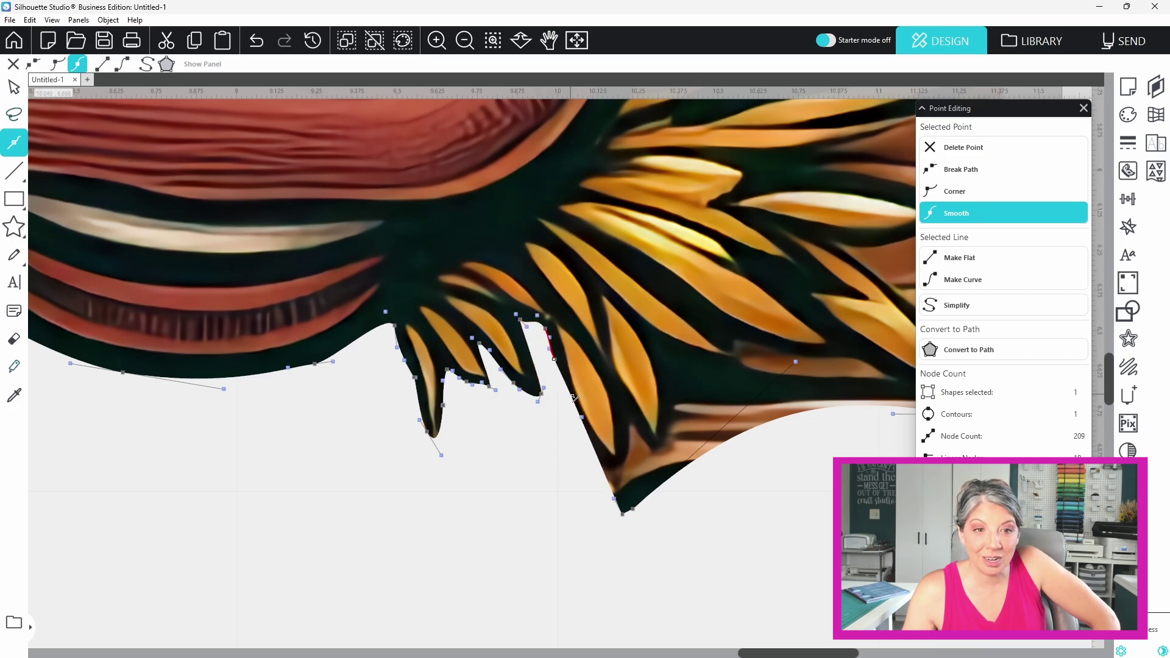
click(968, 195)
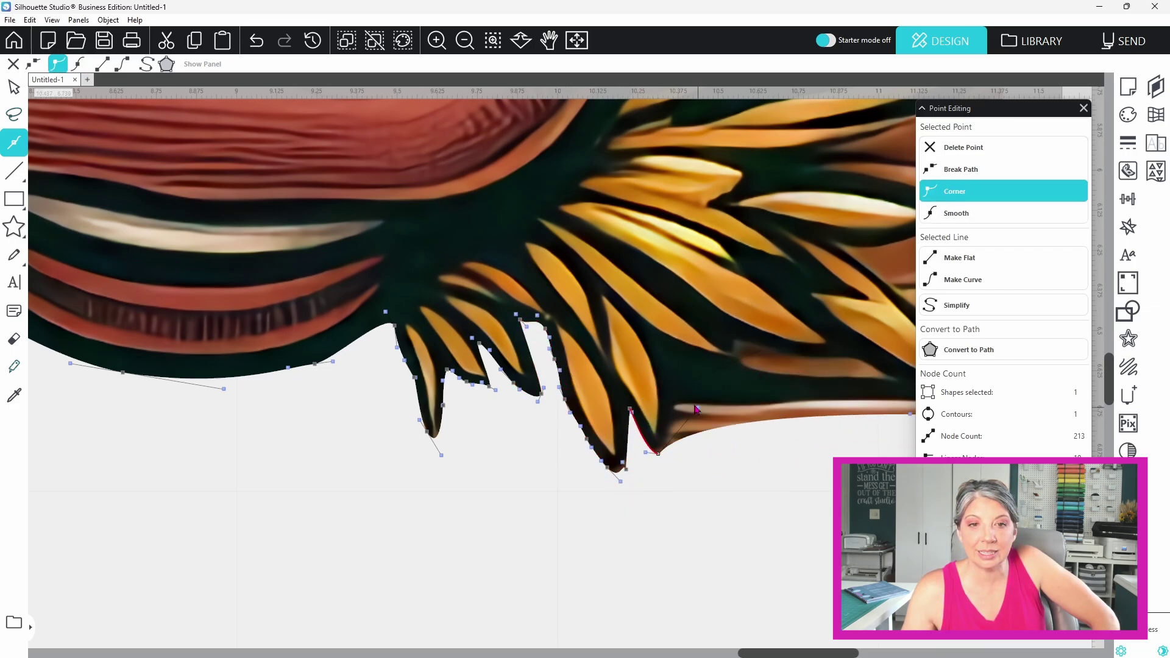
drag(756, 350, 715, 308)
Pull the outline onto the hay leaf's edge with a new sharp-corner node.
scroll(713, 315, right, 5)
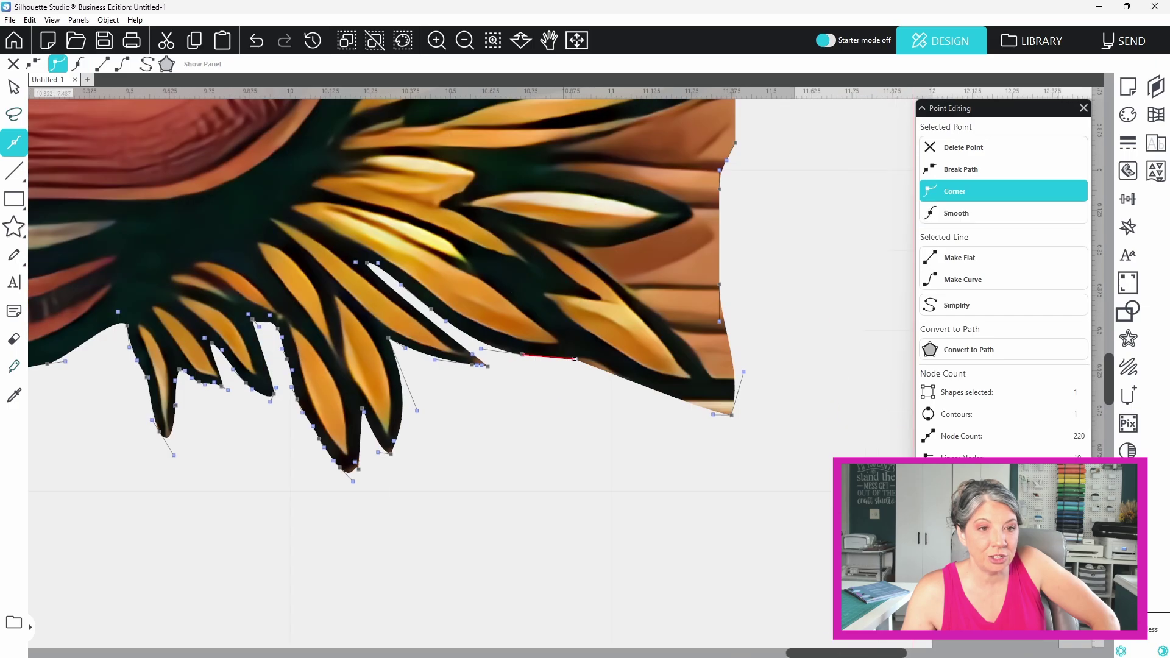
scroll(671, 329, up, 2)
click(613, 340)
drag(613, 340, 666, 392)
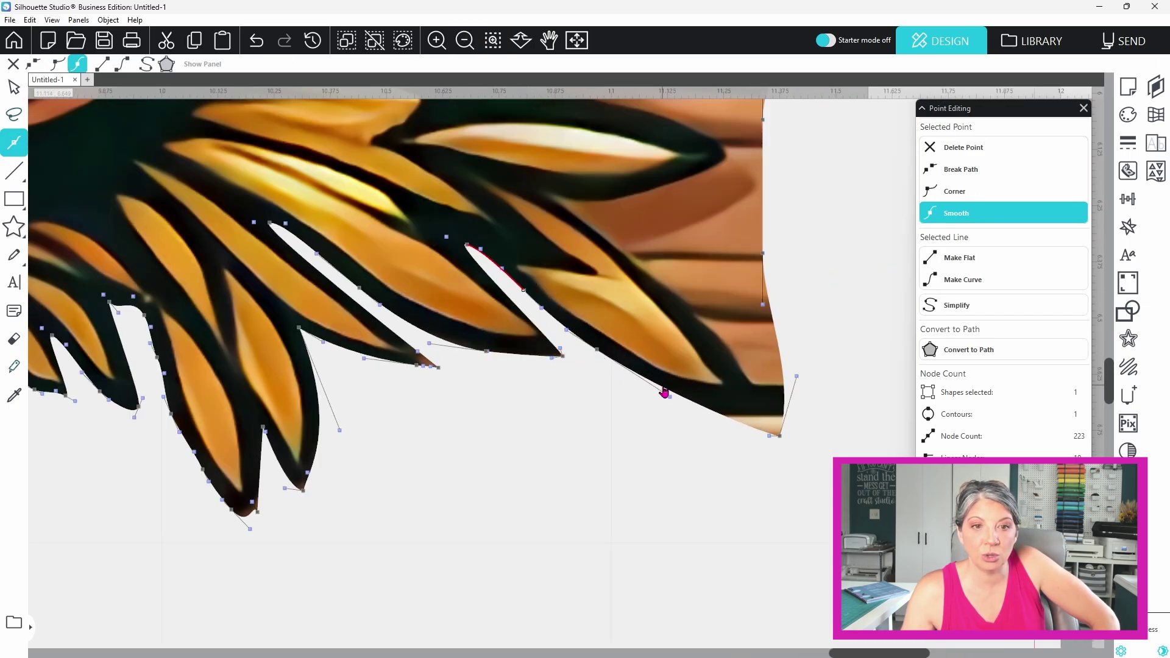
click(744, 401)
click(652, 278)
drag(652, 278, 589, 222)
drag(671, 244, 723, 150)
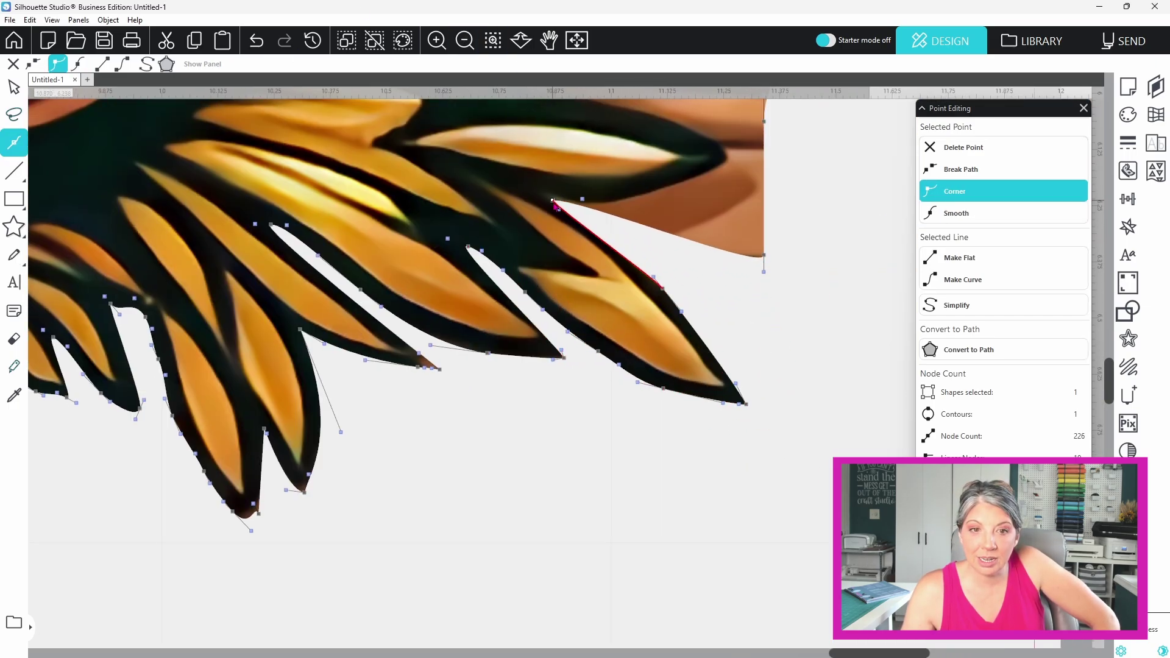
drag(1108, 370, 1113, 337)
Redraw the lower edge to the leaf tip, trimming the wood and curving the edge to the leaf.
drag(724, 557, 519, 482)
mouse_move(593, 461)
mouse_down()
mouse_move(731, 390)
mouse_move(783, 334)
mouse_up()
drag(798, 376, 330, 433)
click(497, 47)
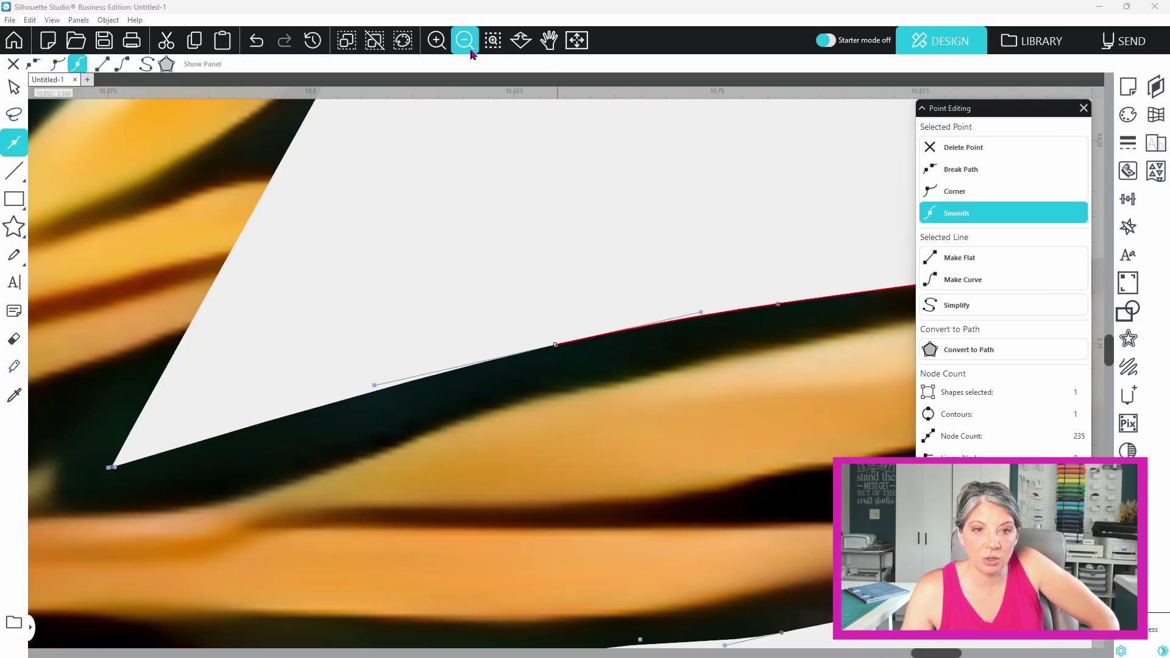
click(465, 40)
drag(436, 383, 367, 326)
Add nodes along the right cow's ear edge and reshape the outline above the ear.
click(536, 284)
scroll(554, 489, down, 5)
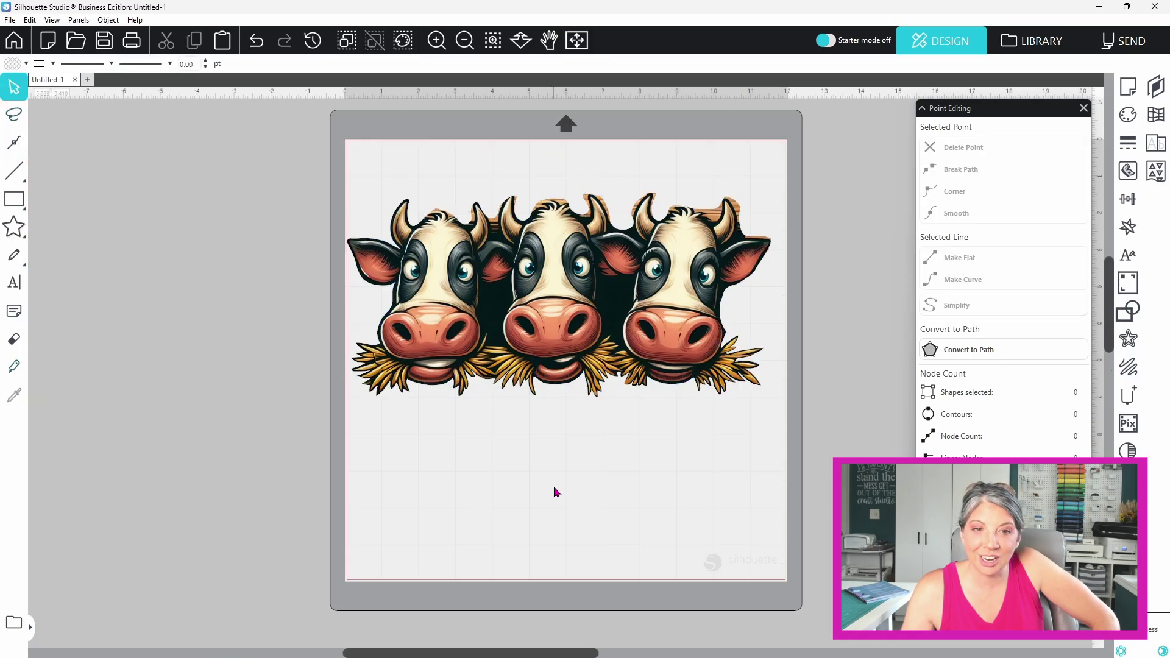
scroll(545, 306, up, 5)
scroll(544, 306, up, 3)
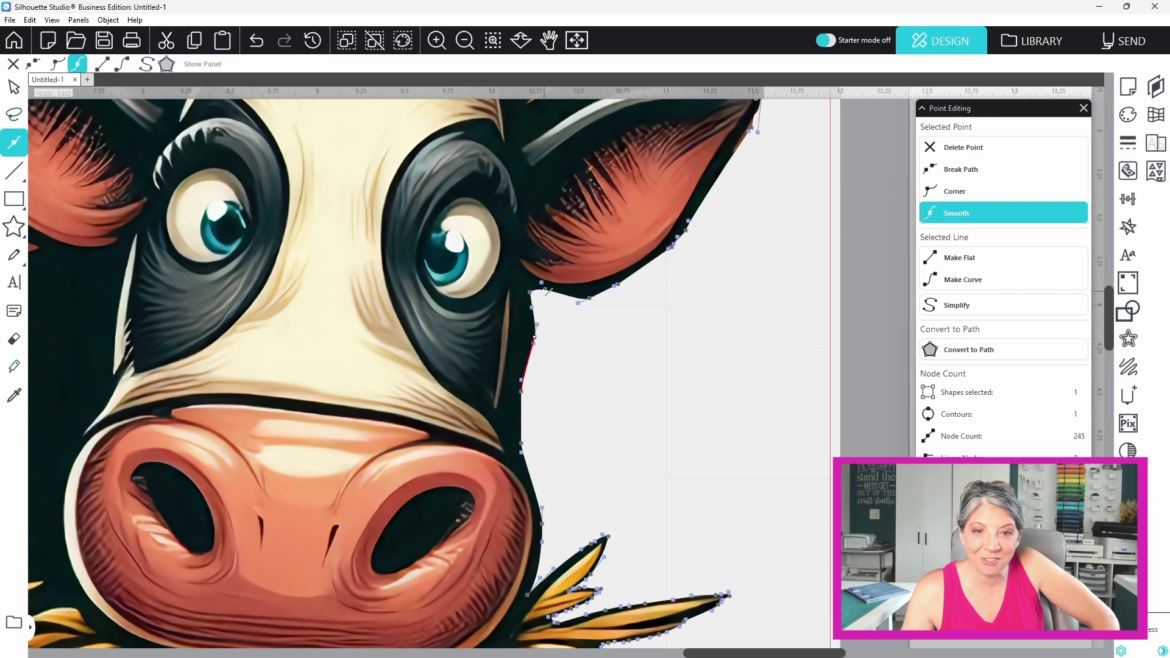
click(664, 260)
scroll(677, 248, up, 2)
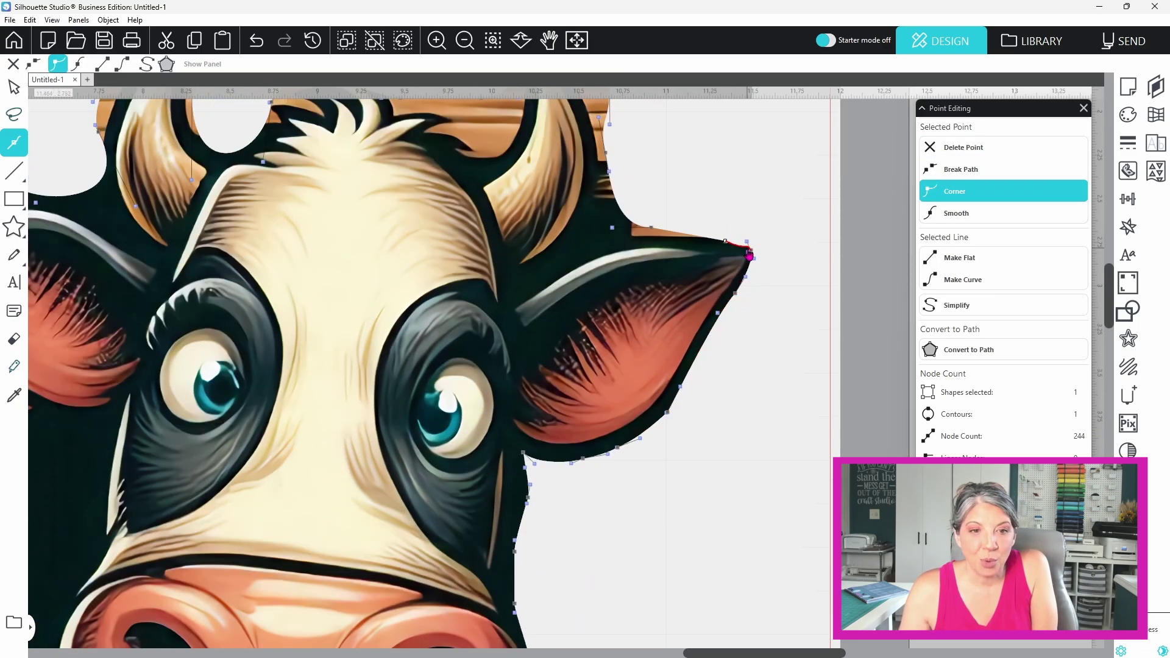
drag(645, 227, 809, 177)
Pull the stray spike back to the ear, tuck the line against the right horn, and curve it onto the hair.
scroll(792, 183, up, 3)
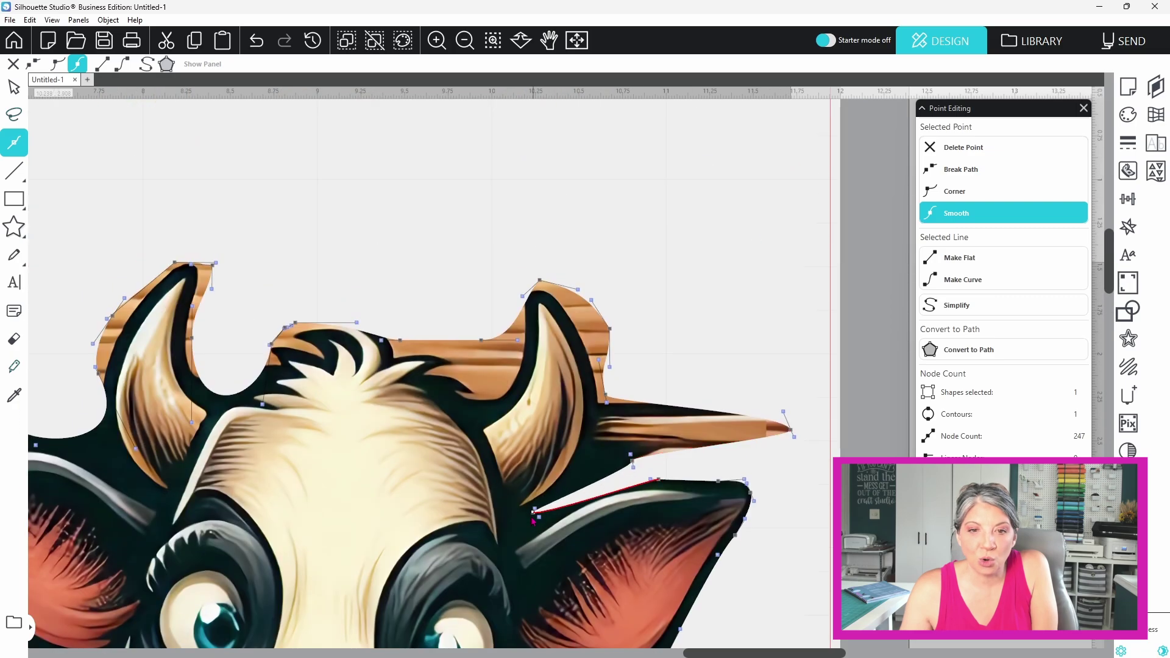
click(631, 461)
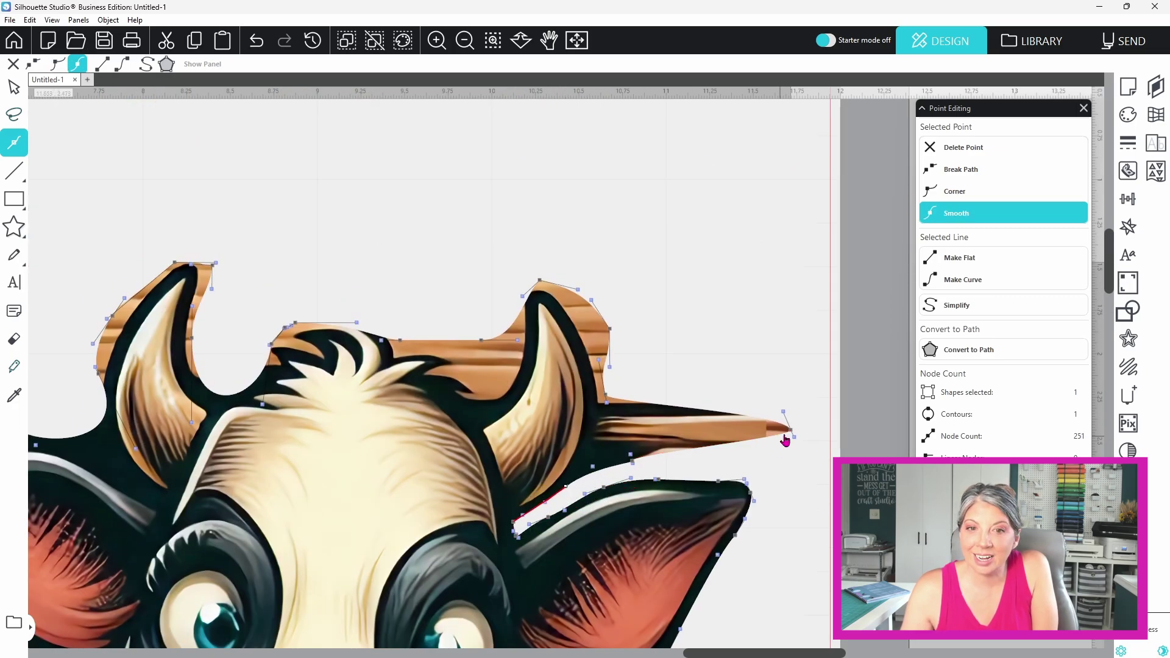
drag(787, 434, 610, 399)
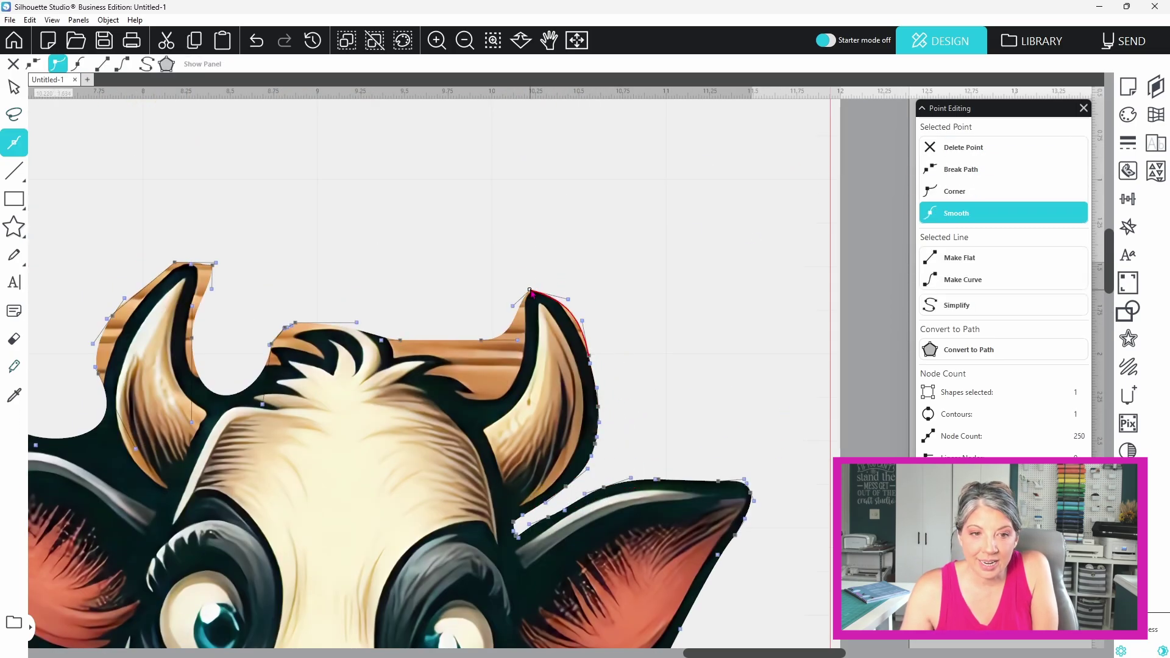
drag(610, 329, 578, 326)
click(527, 315)
drag(496, 343, 339, 246)
Flatten the wood bulge beside the hair tuft and hug the outline around the left horn with corner nodes.
click(410, 321)
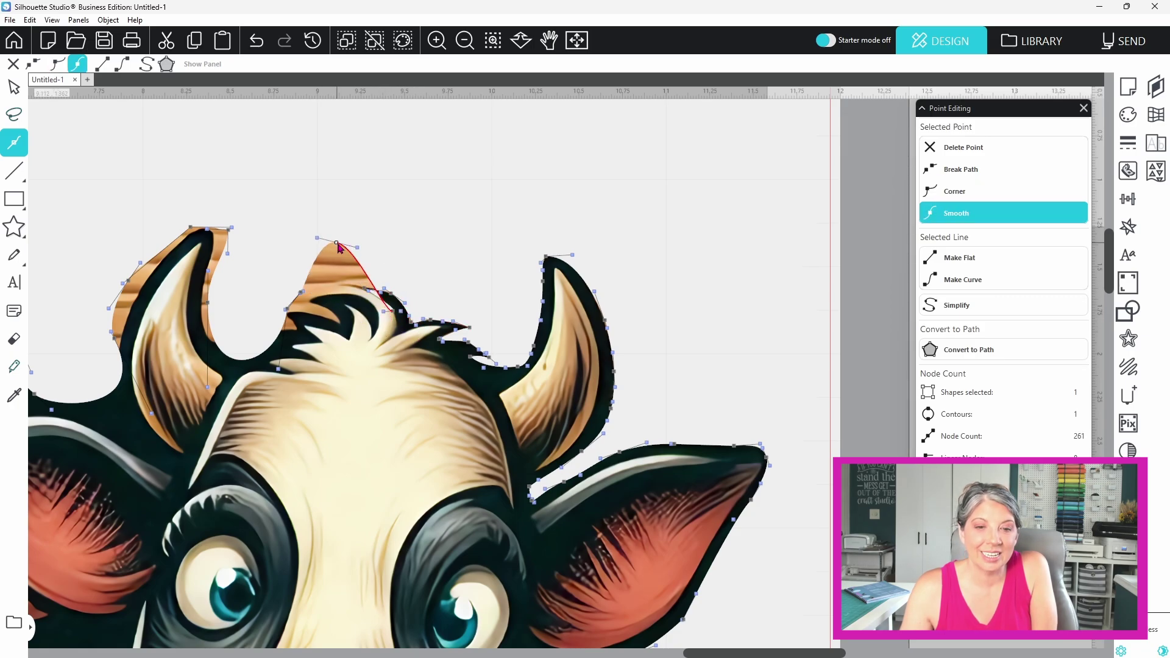
click(309, 301)
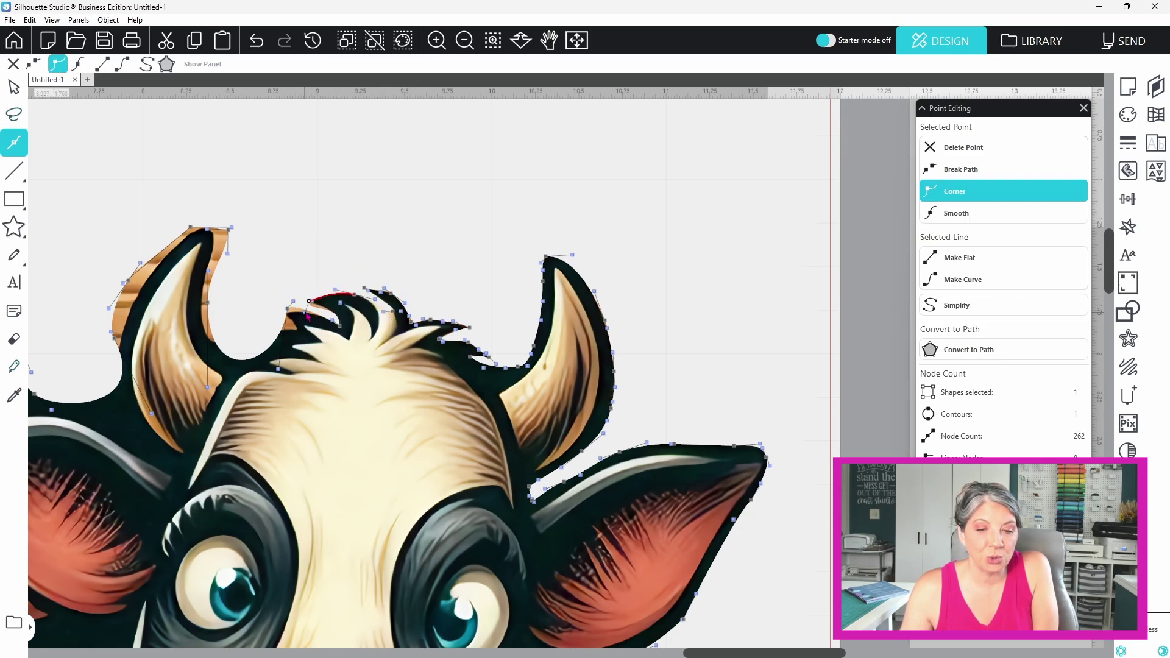
click(288, 356)
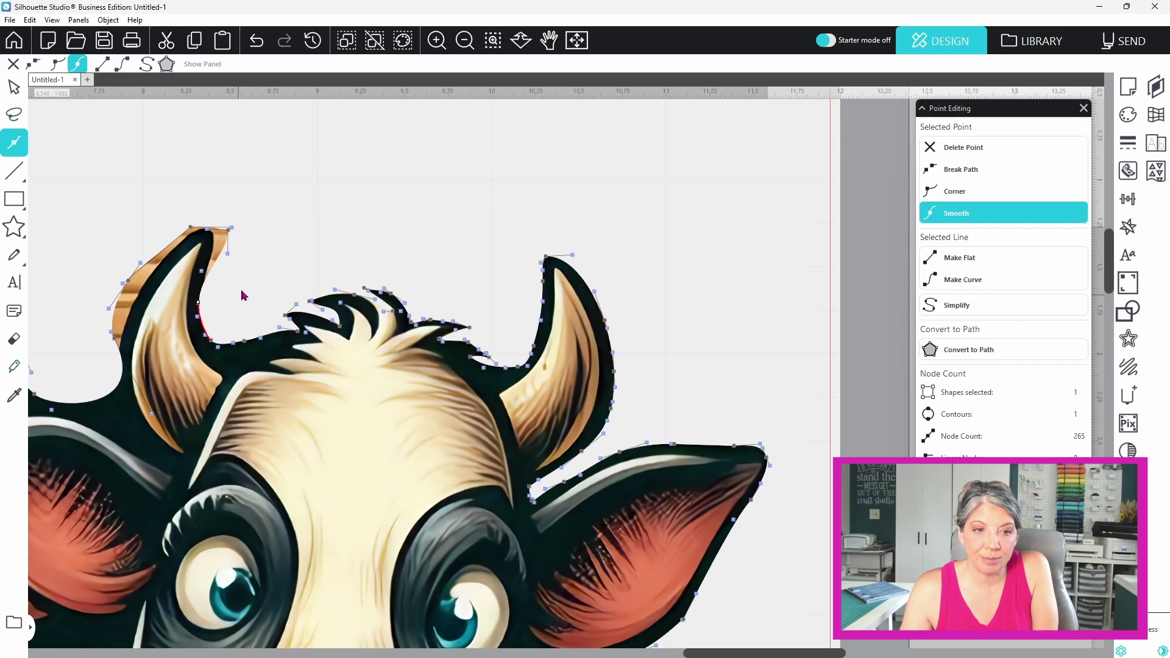
drag(215, 257, 204, 260)
click(123, 353)
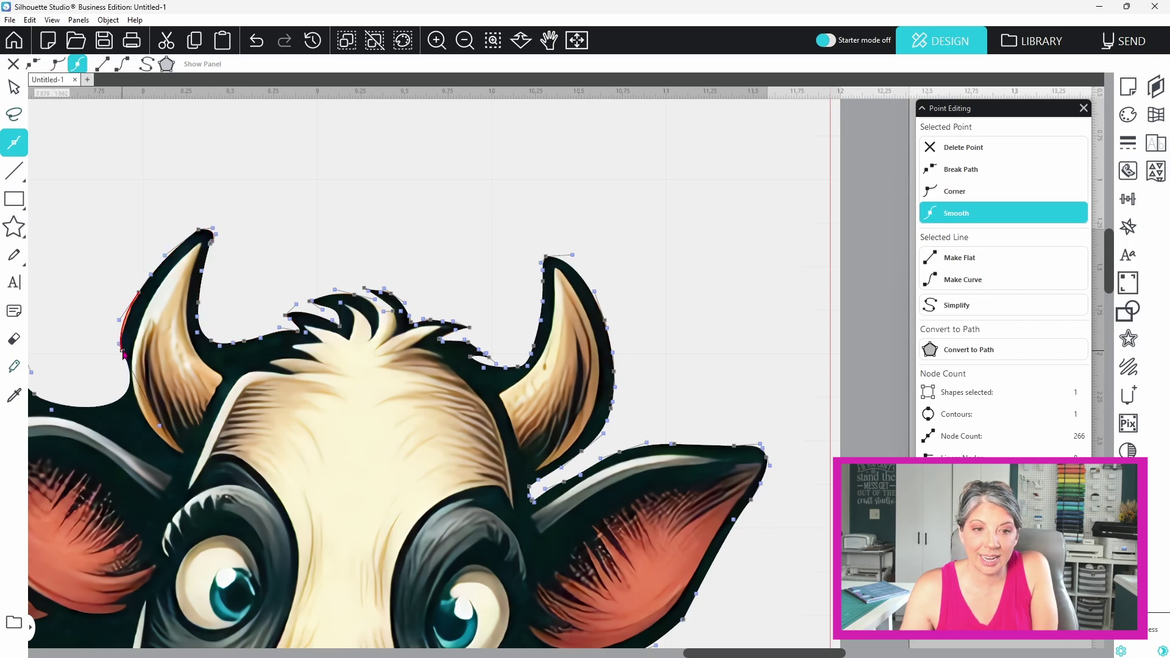
click(131, 318)
Trace the middle cow's horn edge and pull the top edge down onto its hair with new nodes.
scroll(576, 278, left, 10)
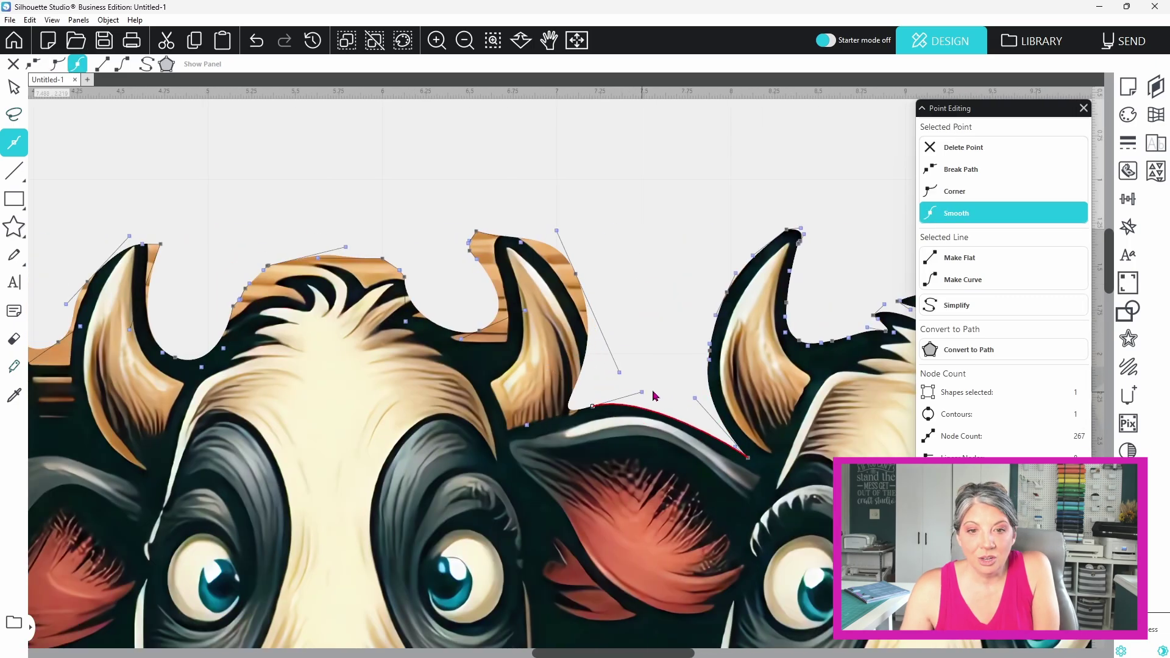
click(575, 275)
drag(479, 329, 519, 357)
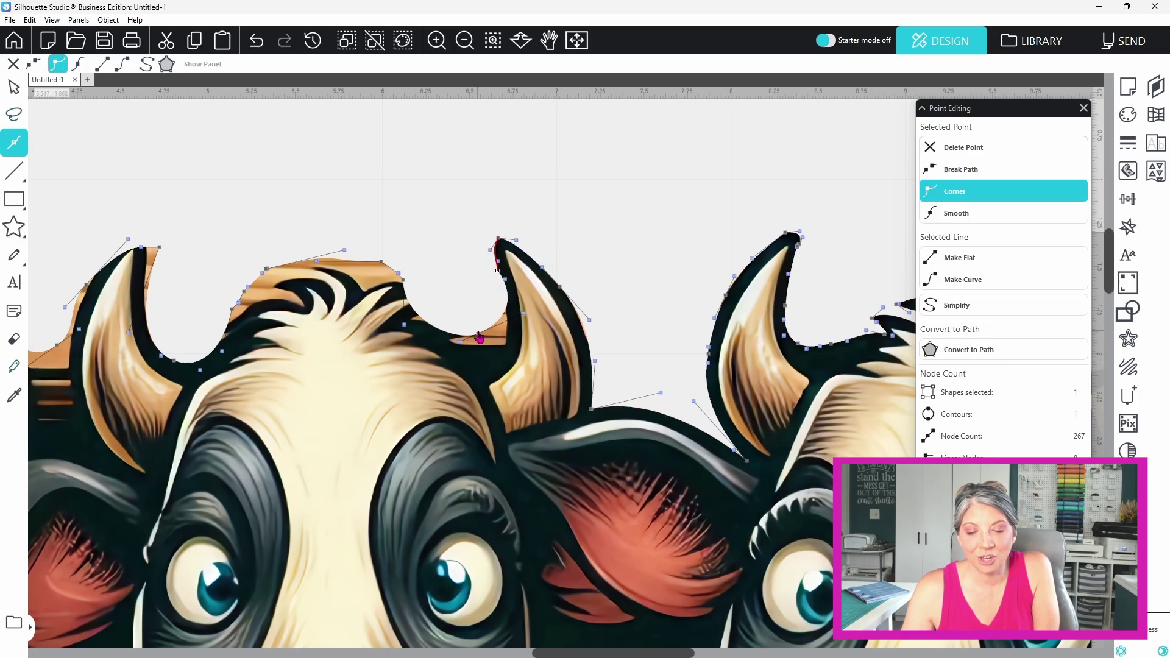
click(493, 353)
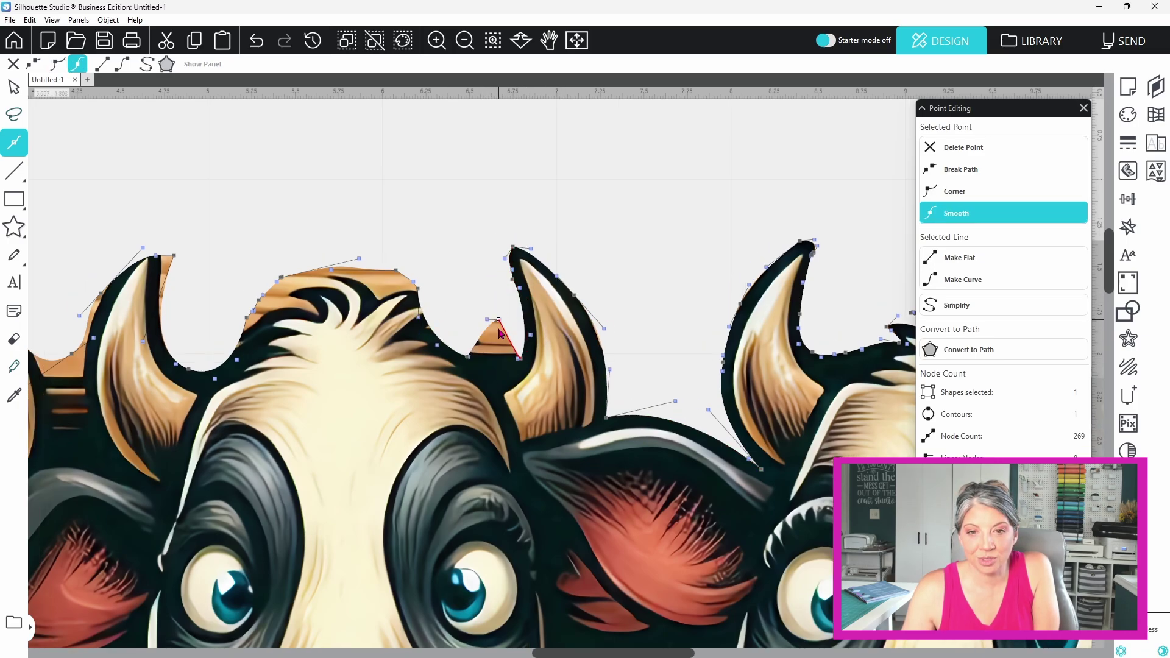
drag(453, 331, 499, 295)
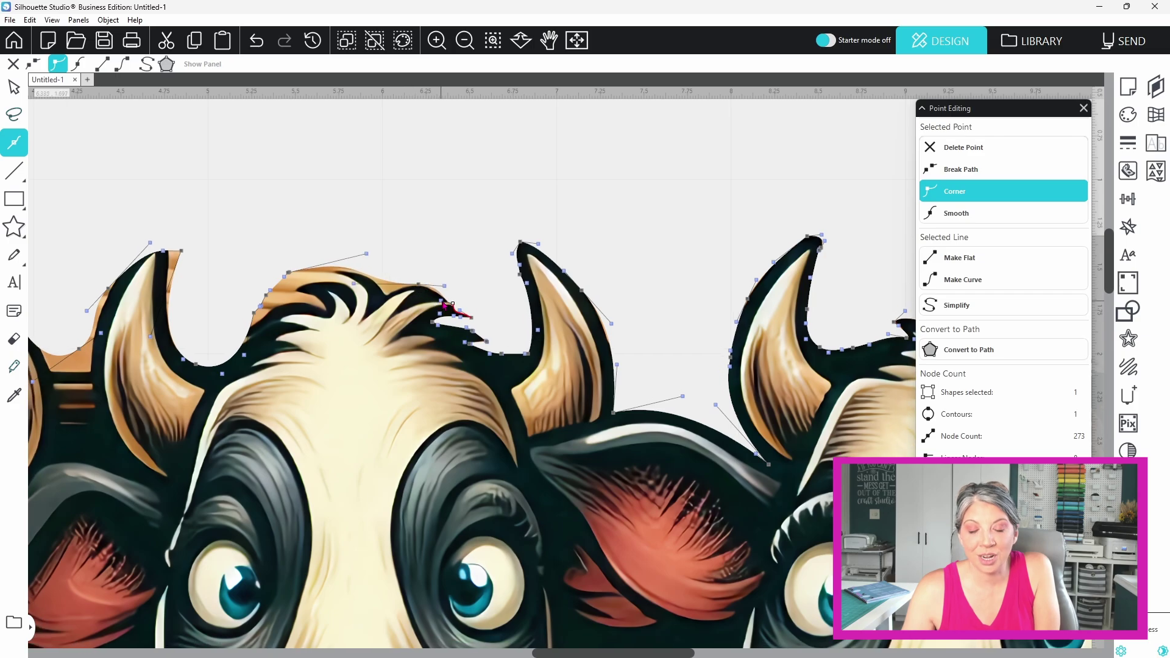
click(388, 295)
drag(361, 289, 305, 307)
Add nodes along the left hair tuft edge and switch a node between sharp and smooth.
click(251, 328)
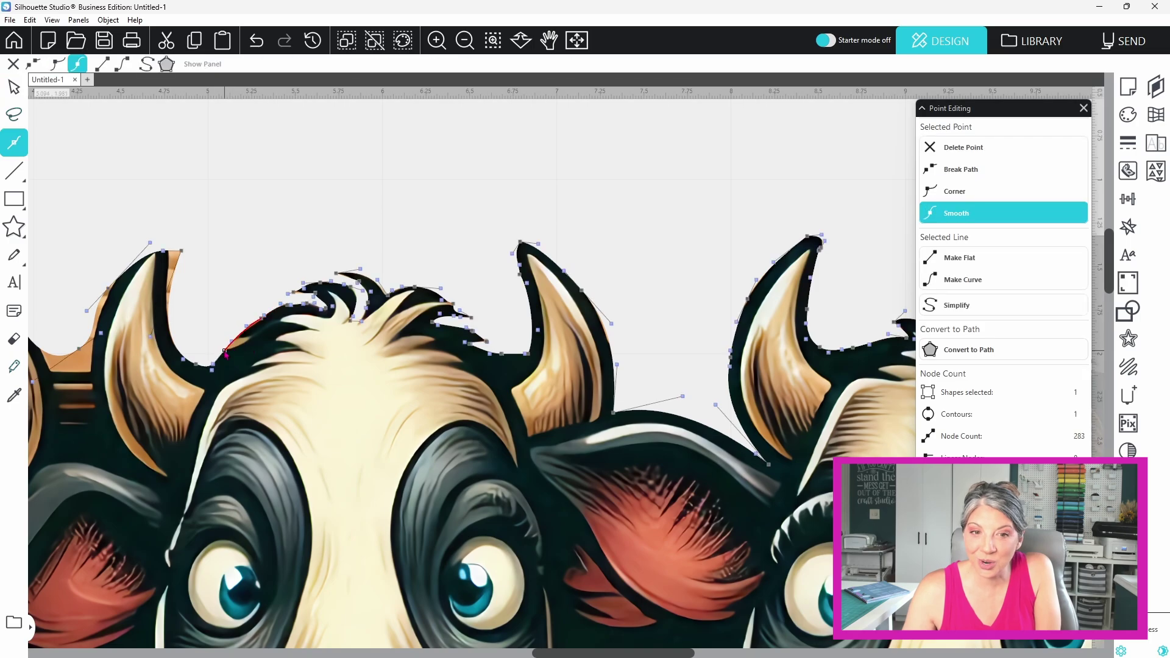
click(247, 343)
drag(244, 355, 257, 355)
click(206, 254)
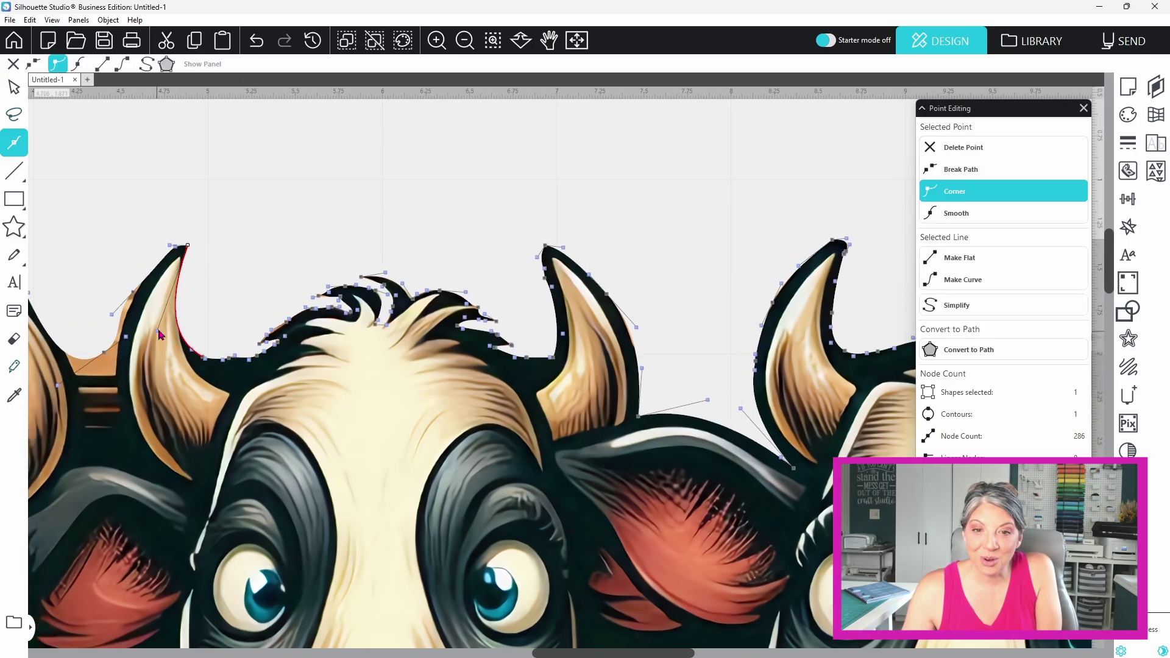
click(187, 255)
Restore the valley beside the horn and make the horn tip a sharp corner node.
scroll(427, 305, left, 5)
click(693, 377)
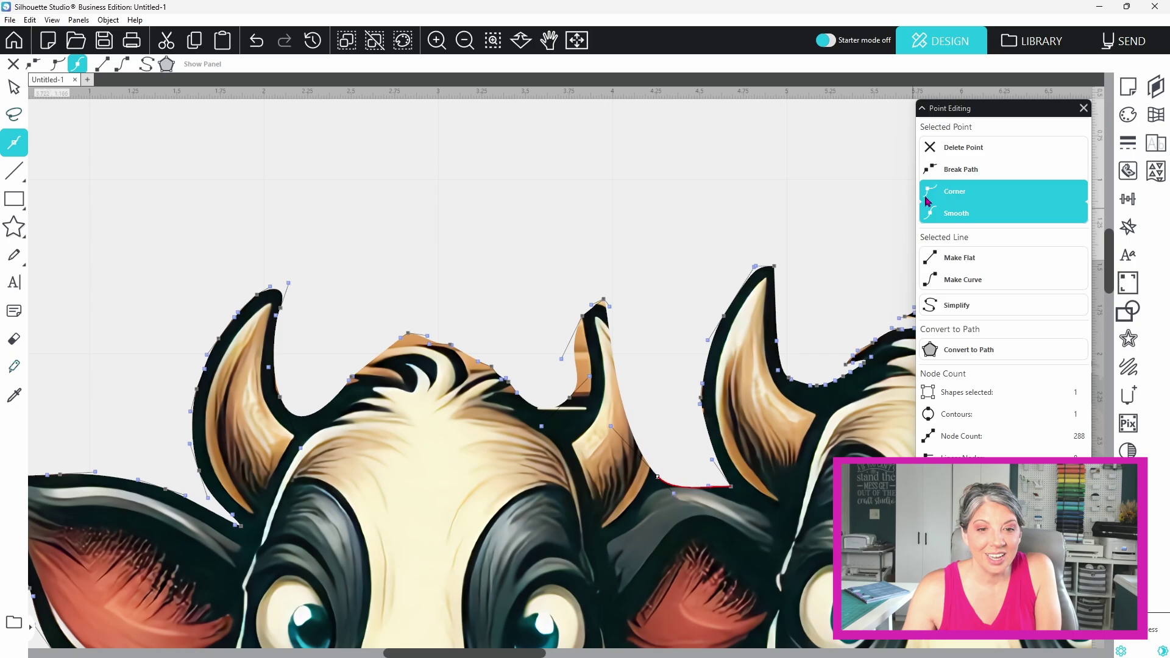
click(927, 201)
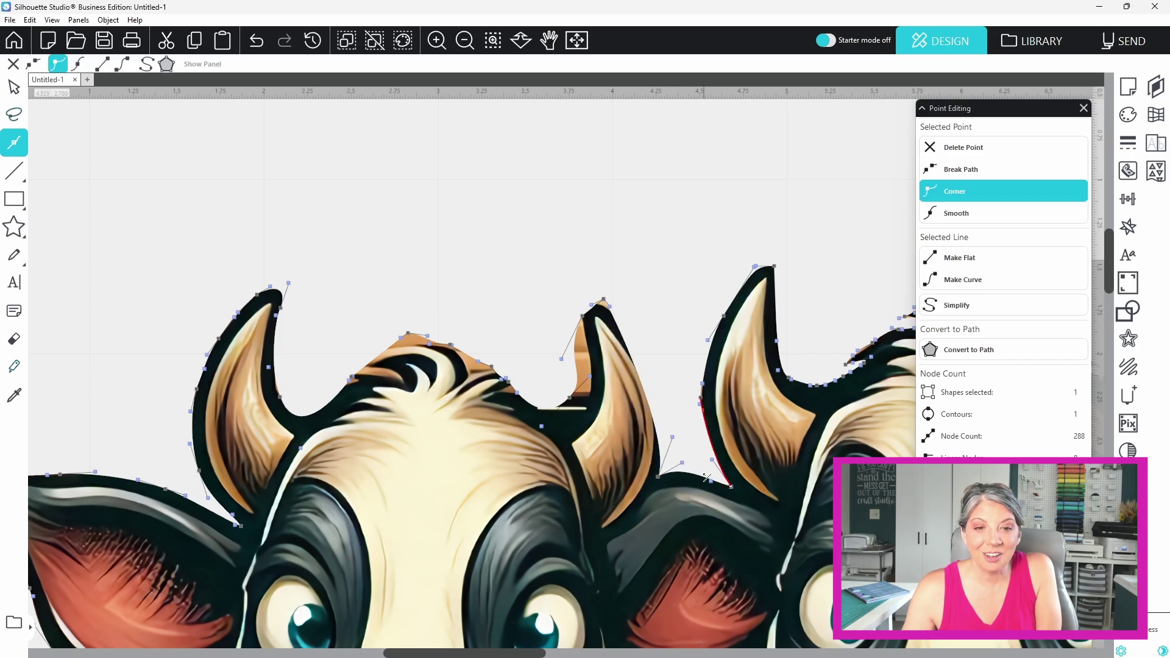
click(595, 303)
click(570, 316)
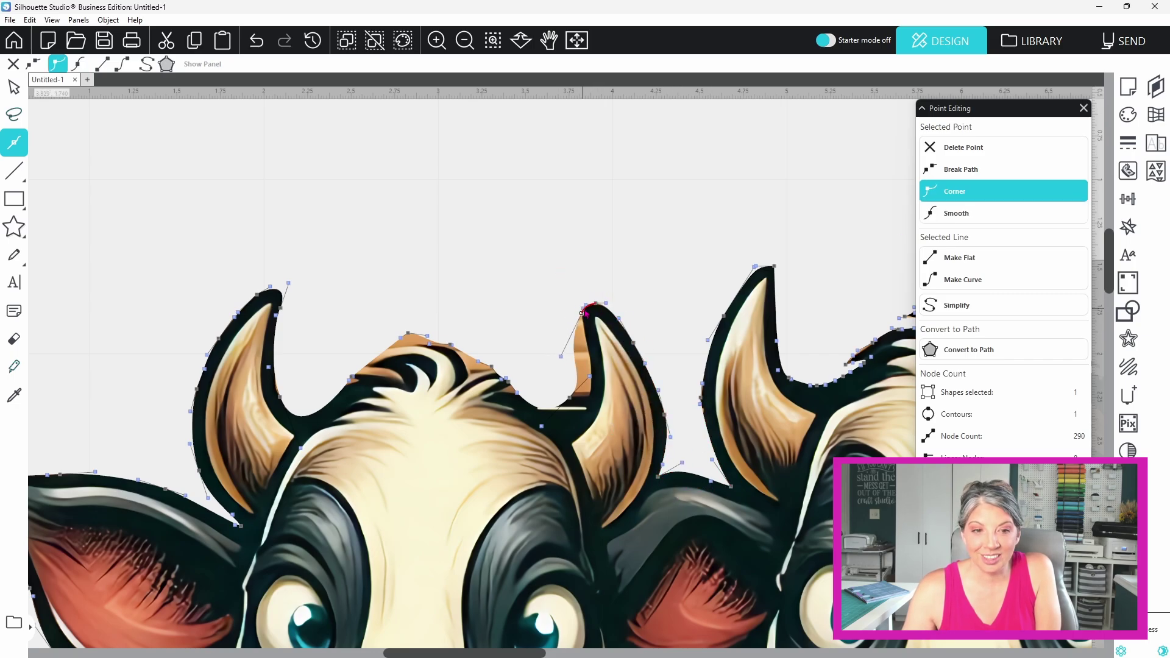
click(588, 378)
click(540, 419)
Add corner and smooth nodes along the valley and head tuft, then zoom out to all three cows.
click(565, 429)
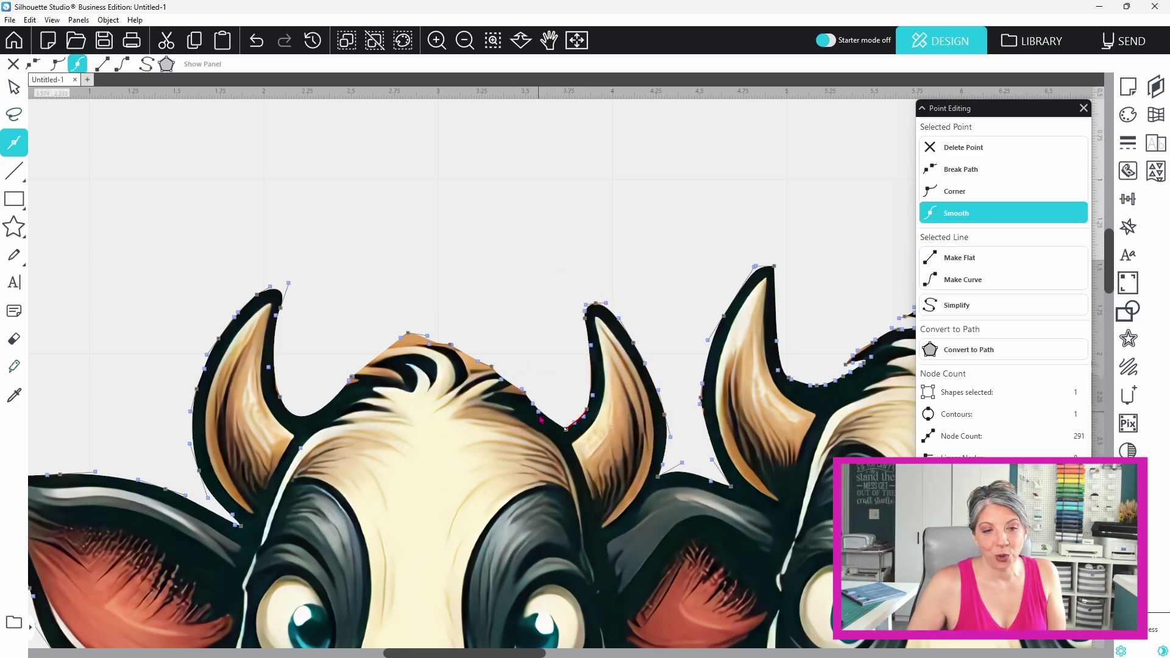
click(502, 401)
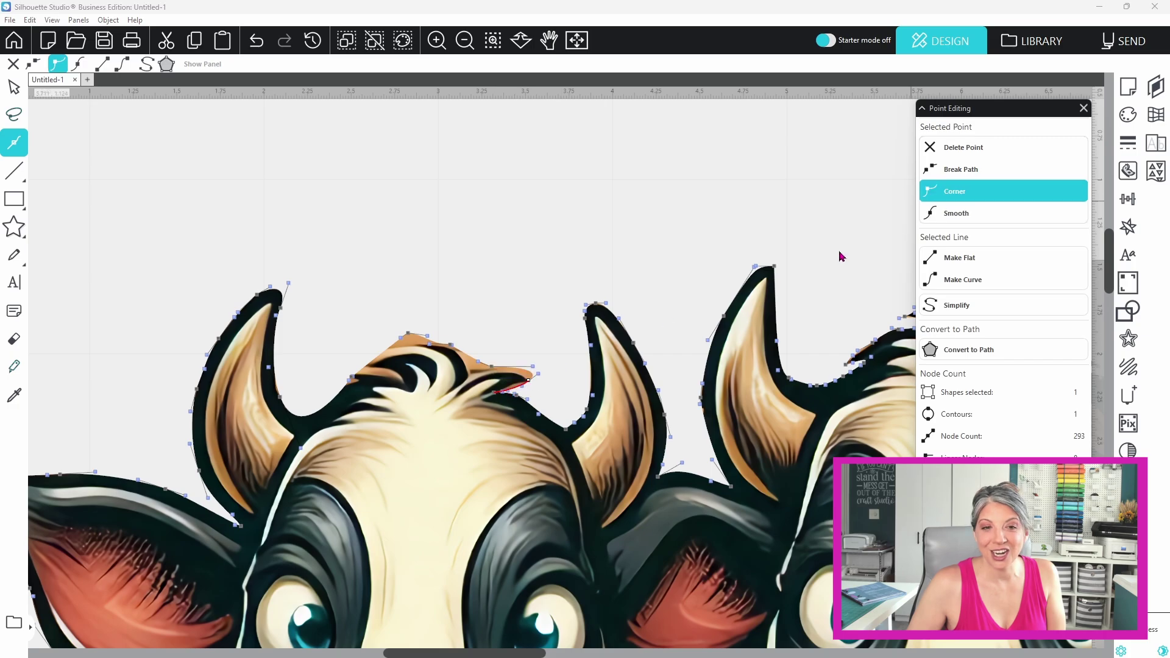
click(472, 369)
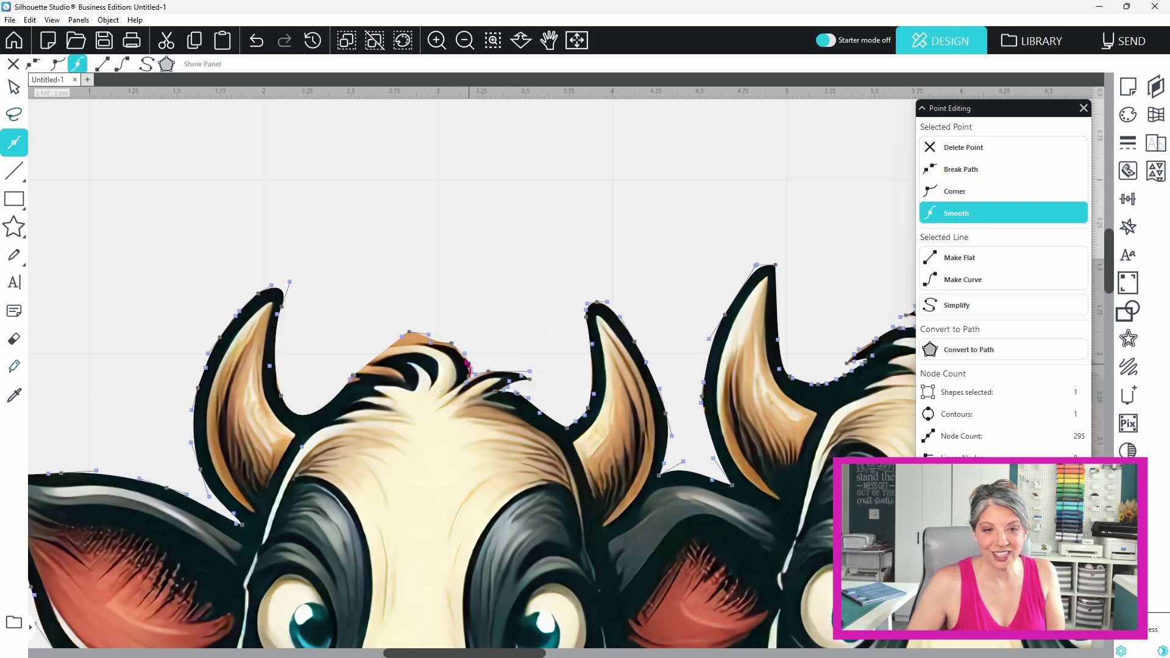
click(418, 344)
click(432, 369)
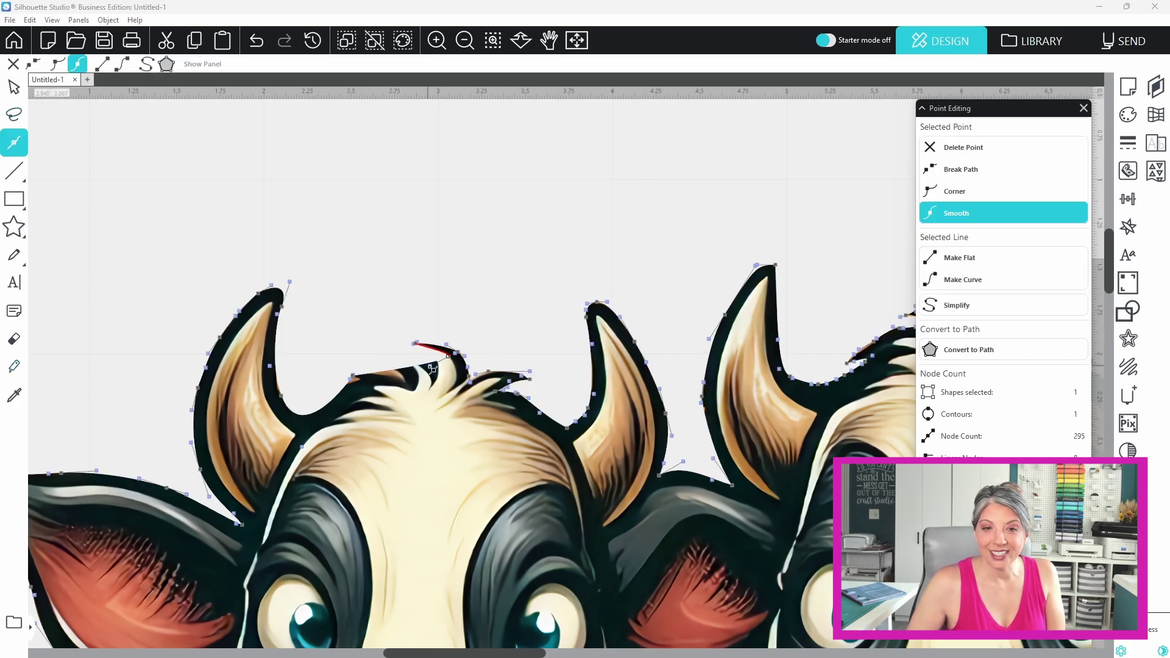
click(386, 364)
click(395, 371)
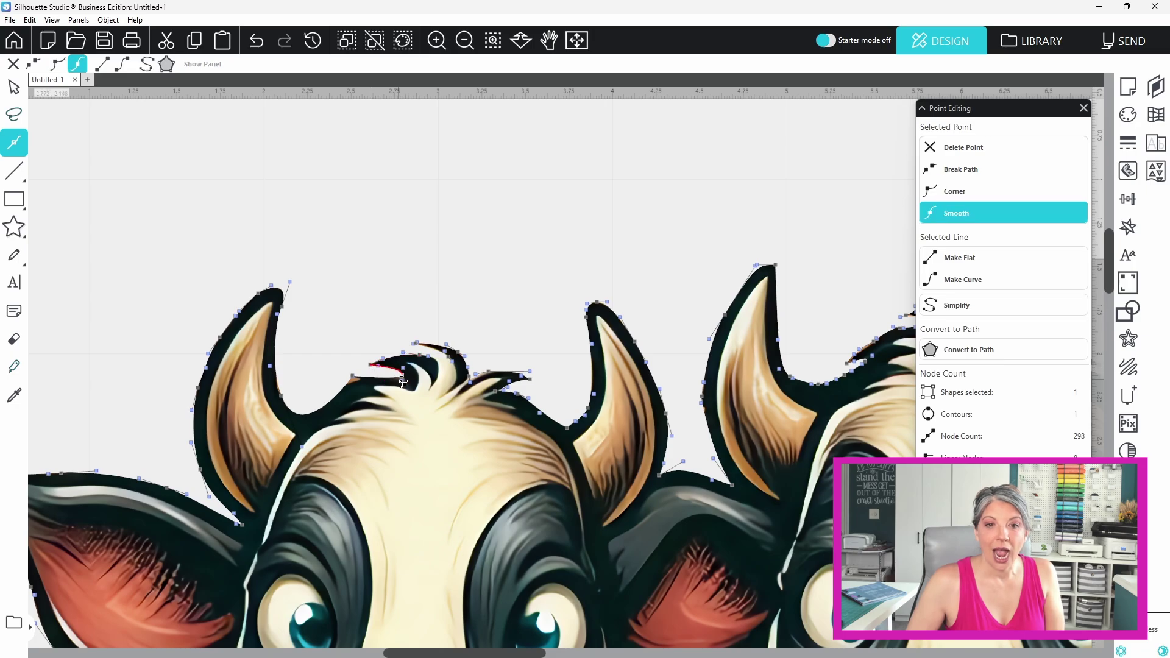
click(404, 378)
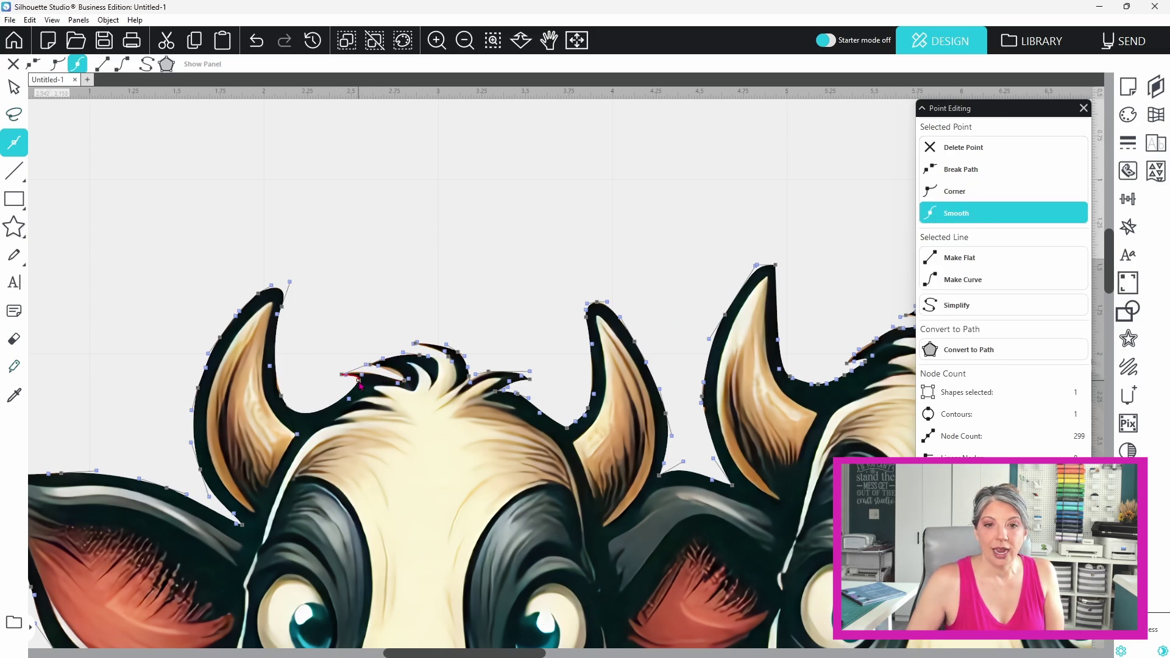
click(577, 40)
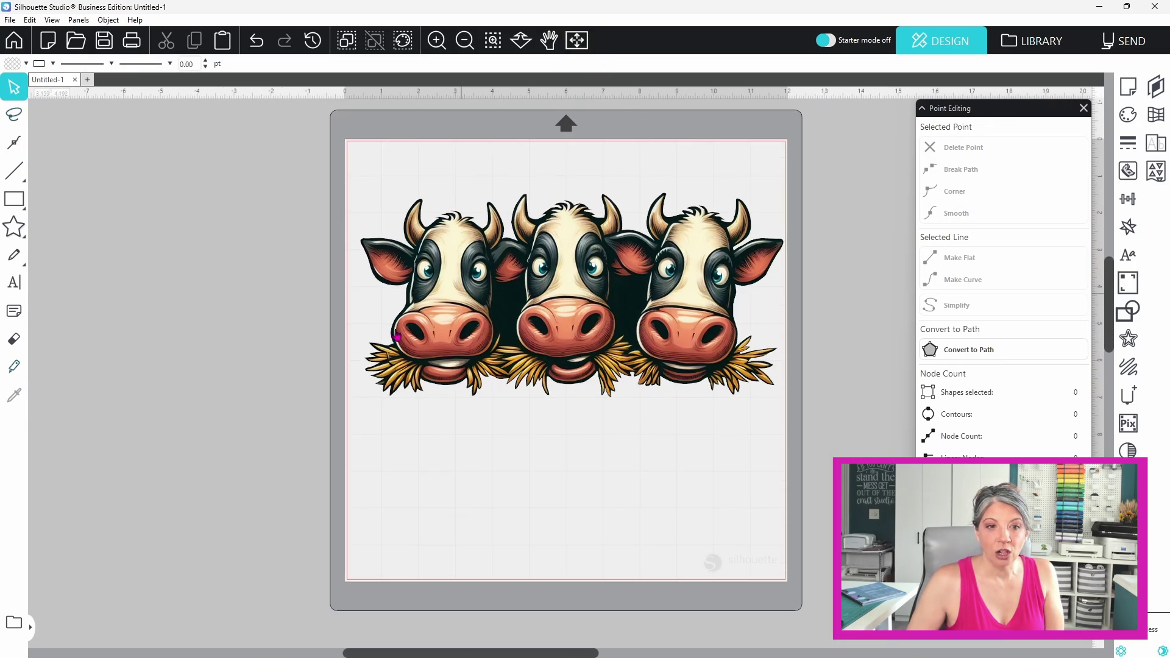